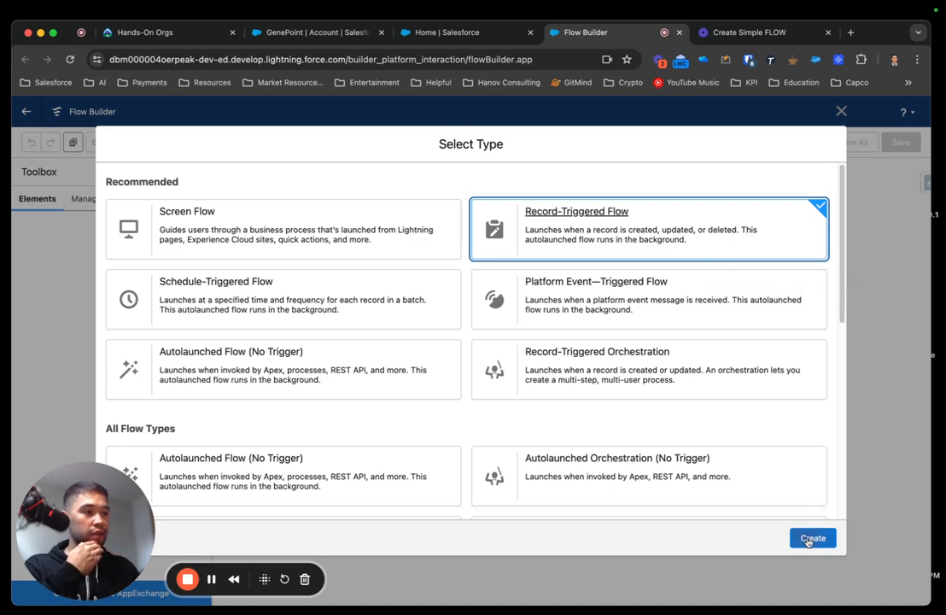
Step: Create a new flow of the Record-Triggered Flow type
click(812, 540)
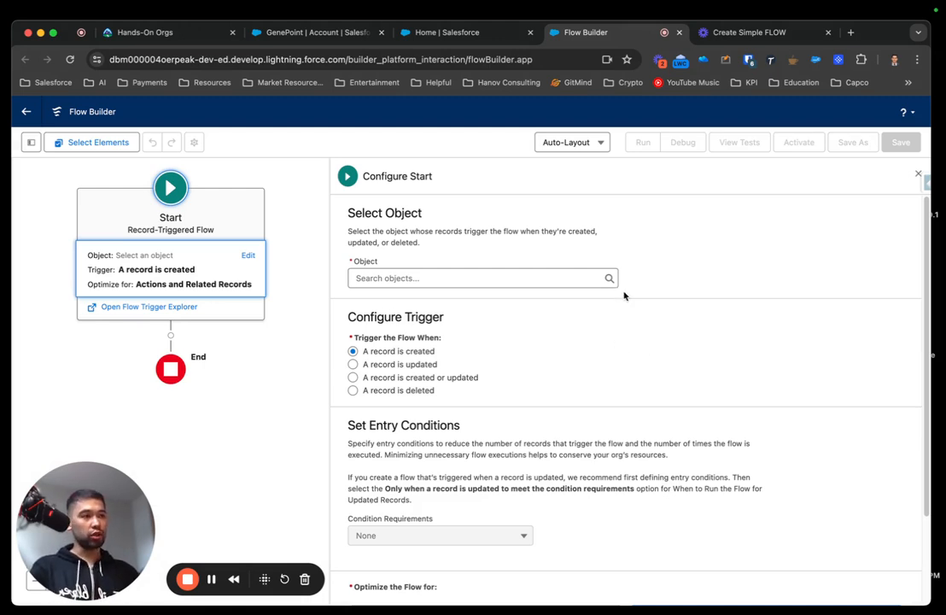
click(725, 60)
mouse_move(340, 224)
mouse_down()
mouse_move(435, 207)
mouse_move(368, 194)
mouse_move(327, 217)
mouse_move(340, 224)
mouse_up()
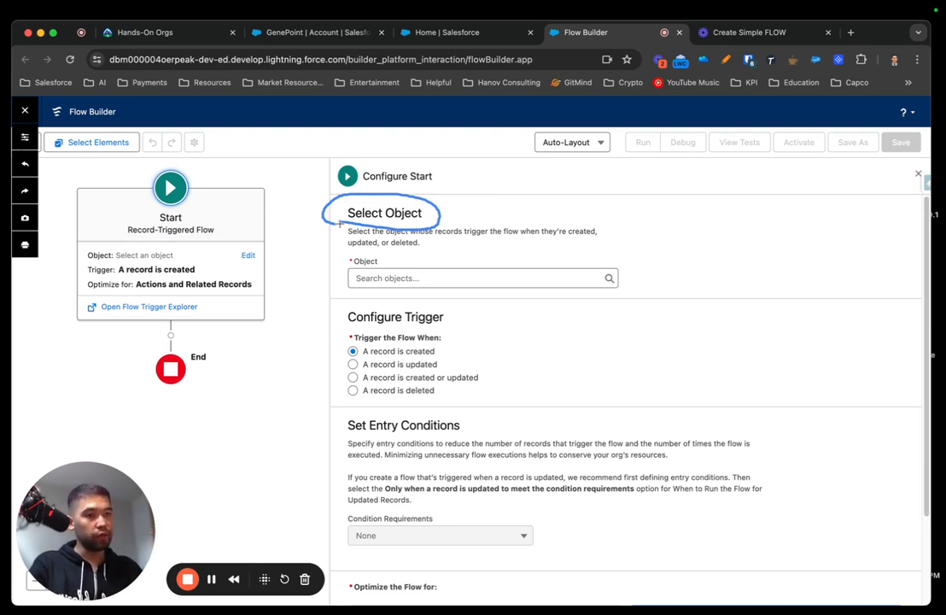
mouse_move(288, 322)
mouse_down()
mouse_move(341, 287)
mouse_move(337, 299)
mouse_up()
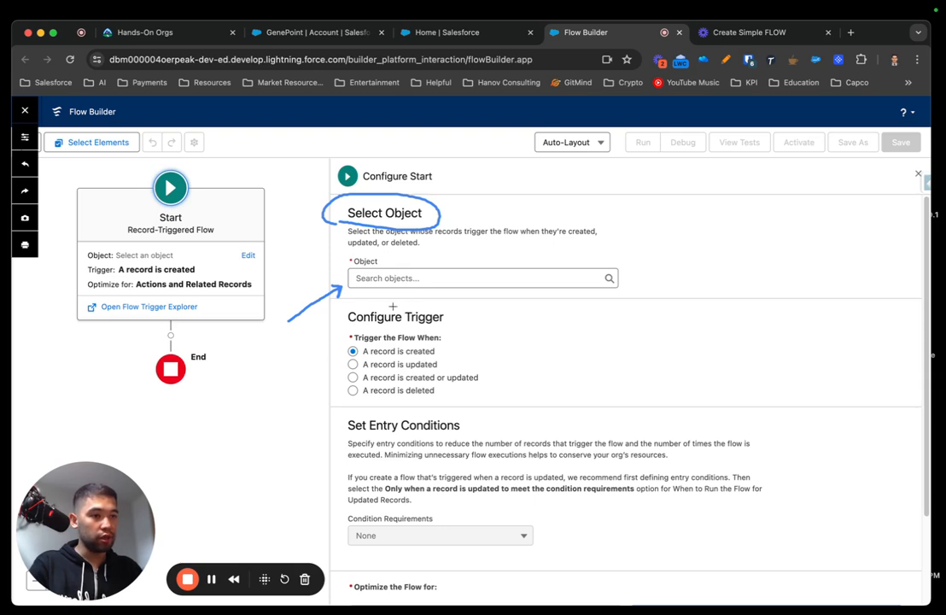
mouse_move(472, 318)
mouse_down()
mouse_move(508, 318)
mouse_move(508, 403)
mouse_move(471, 416)
mouse_up()
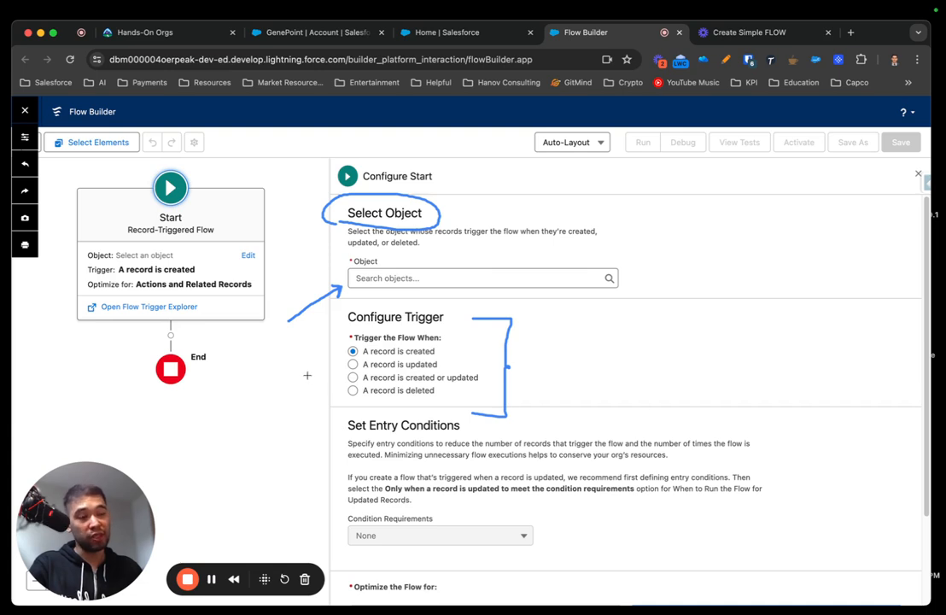
drag(400, 360, 446, 359)
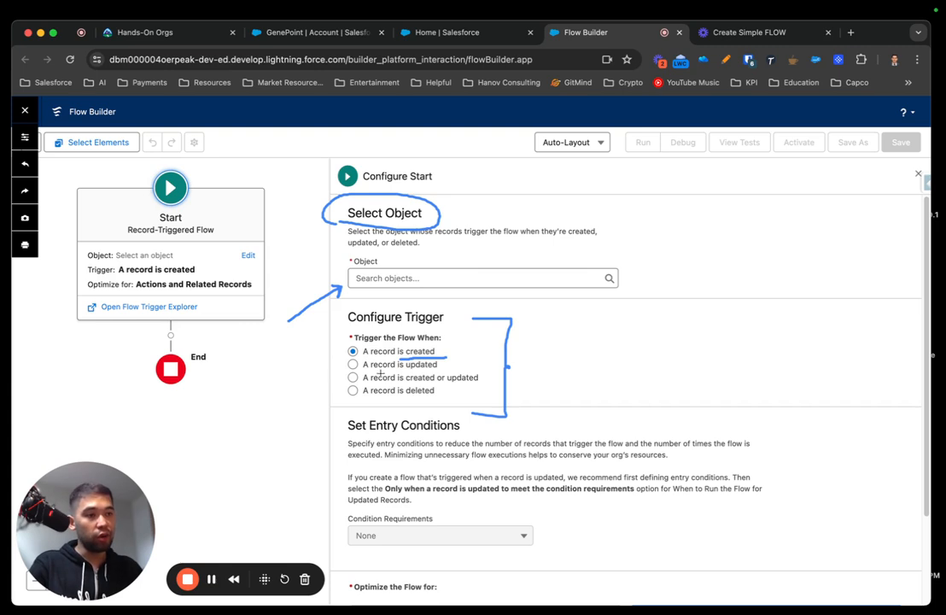
drag(374, 371, 443, 369)
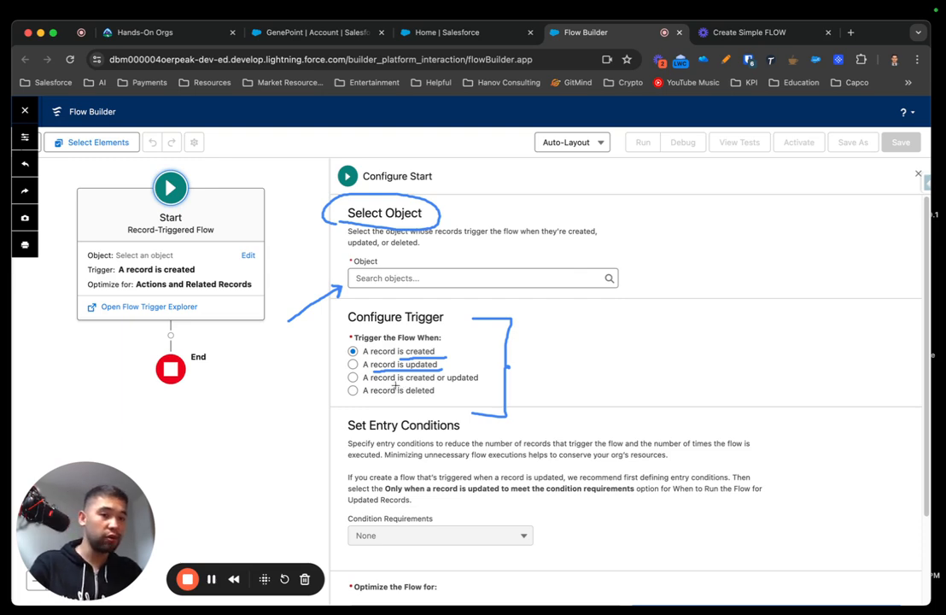
drag(374, 385, 480, 386)
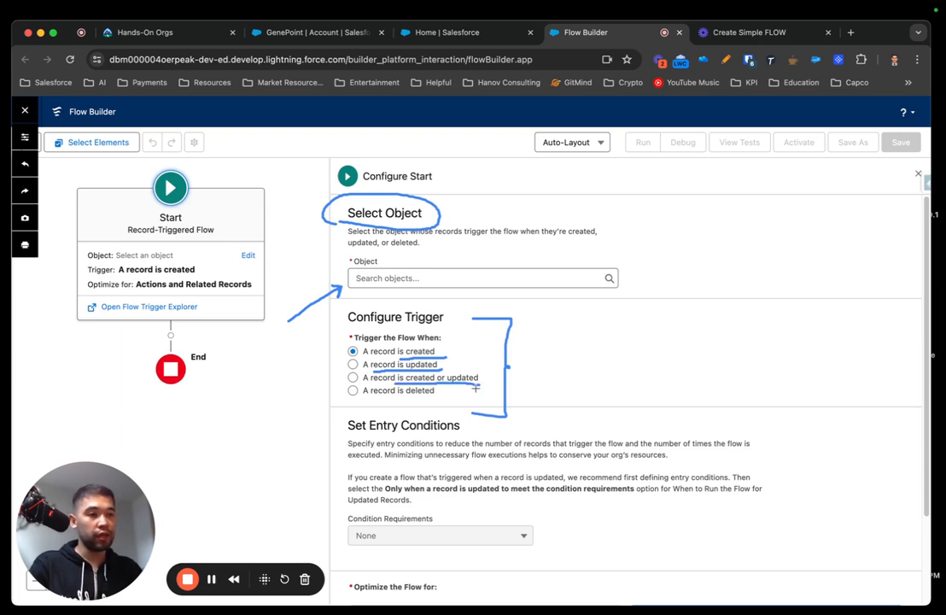
mouse_move(371, 398)
mouse_down()
mouse_move(438, 396)
mouse_move(411, 385)
mouse_move(374, 386)
mouse_move(373, 397)
mouse_up()
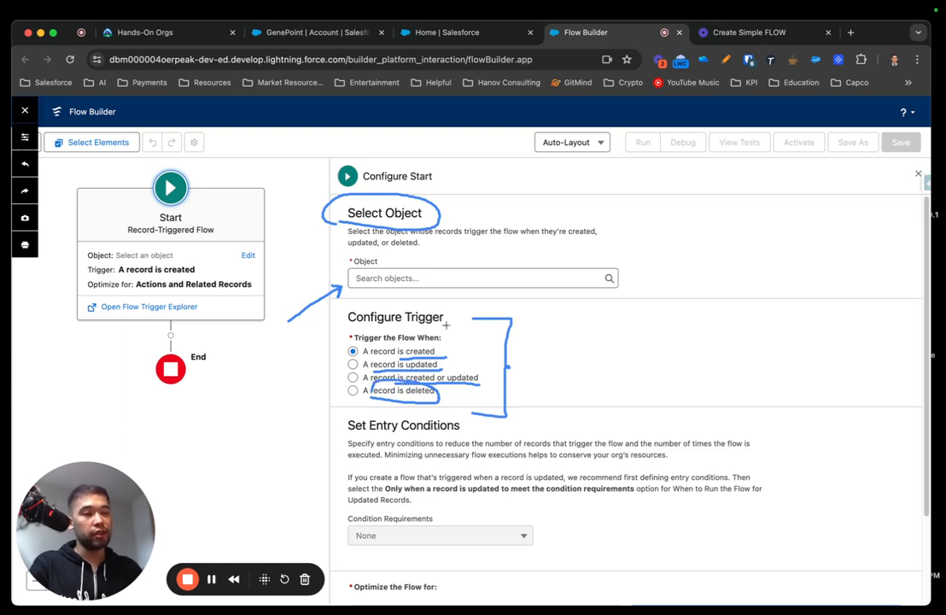
click(725, 61)
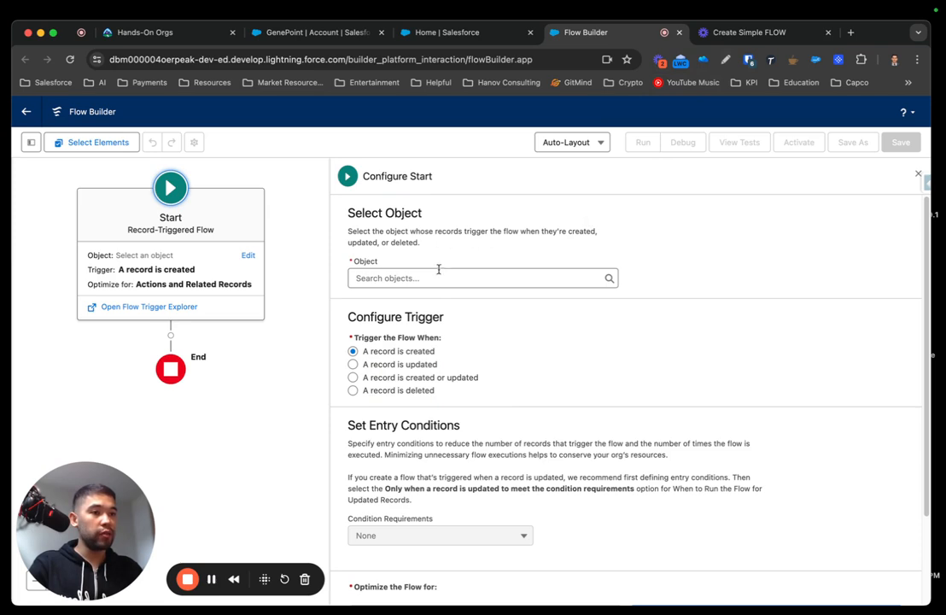
Step: Set Account as the object that triggers the flow, with the trigger on when a record is created
click(403, 282)
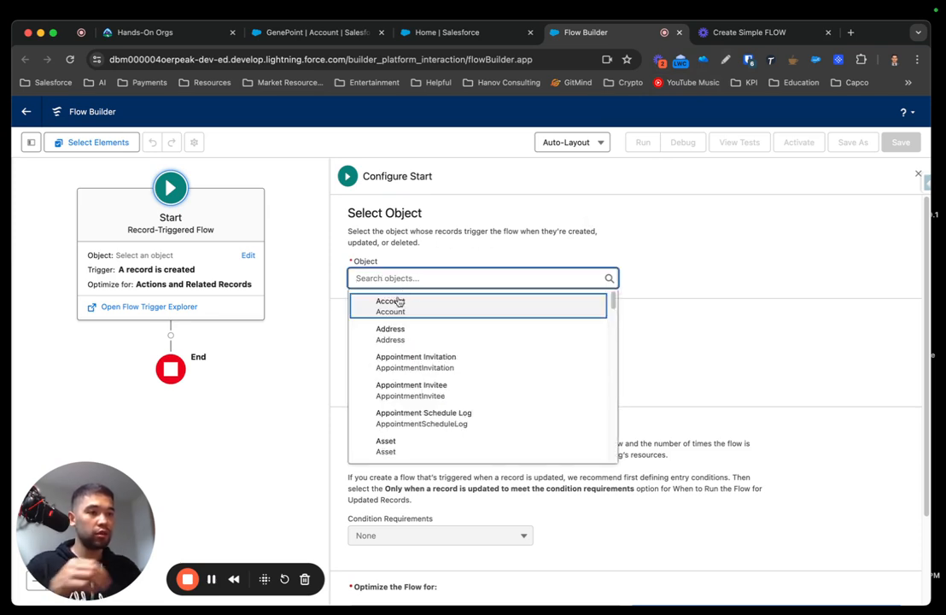
click(394, 305)
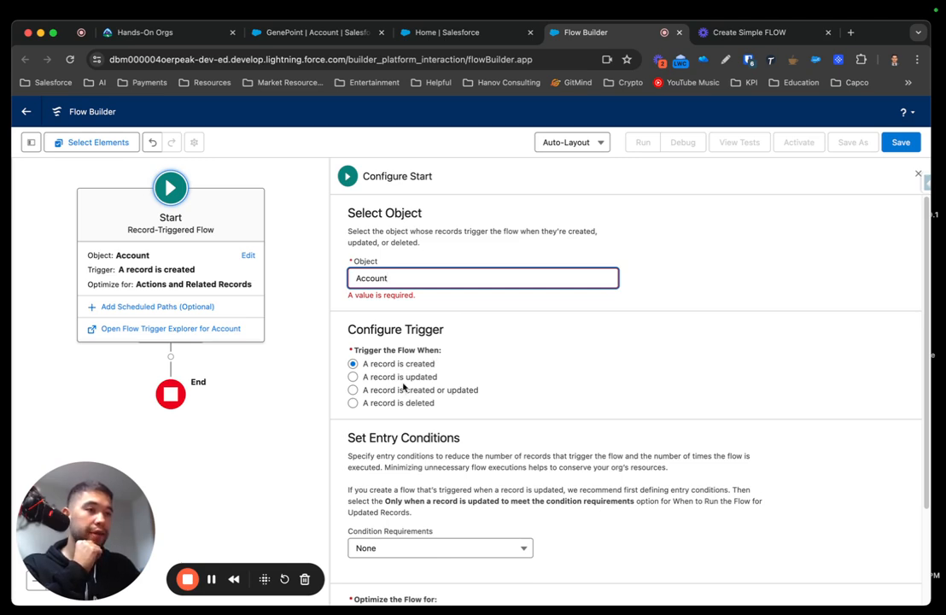
click(353, 364)
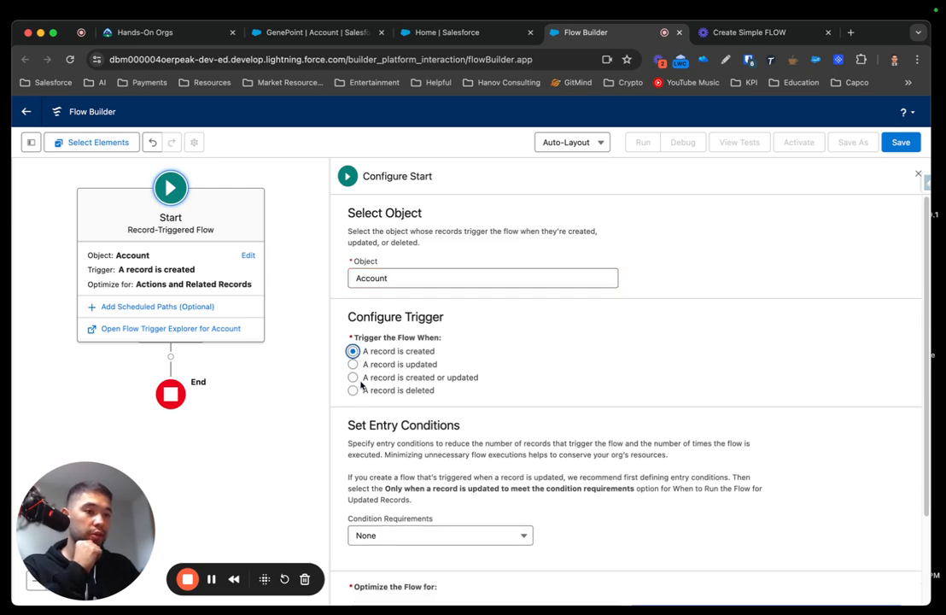
Step: Optimize the flow for Fast Field Updates
scroll(350, 404, down, 3)
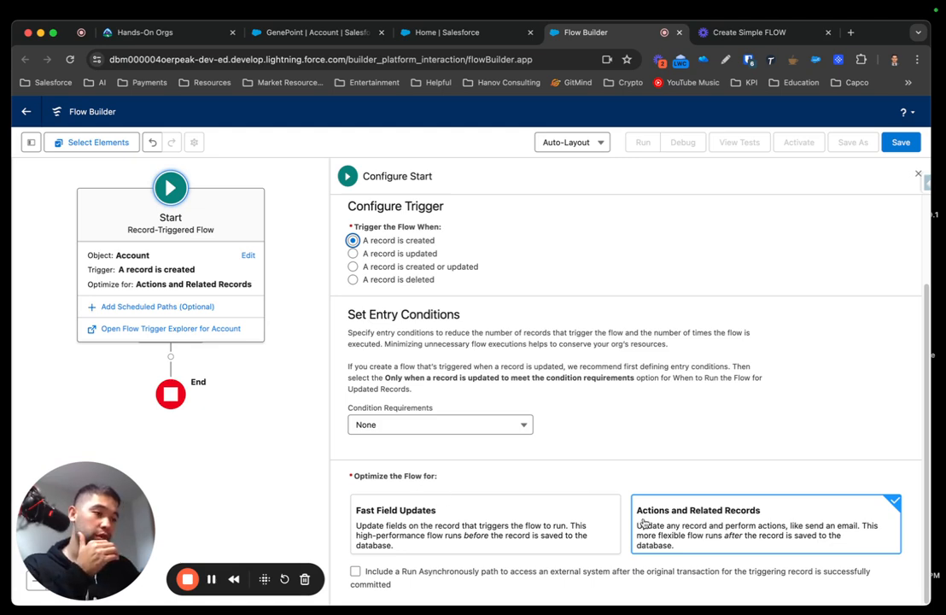
click(433, 527)
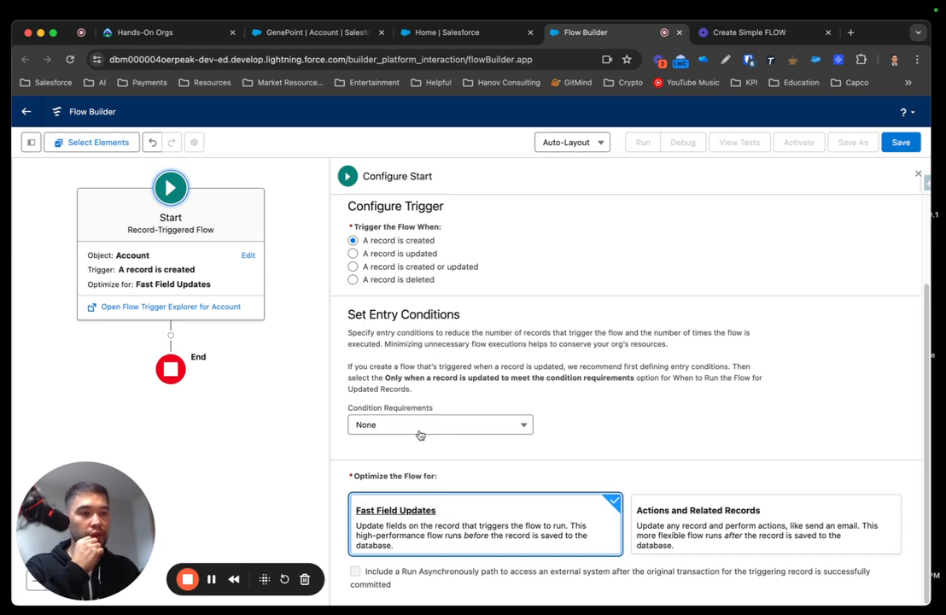
scroll(423, 444, up, 2)
scroll(431, 452, down, 2)
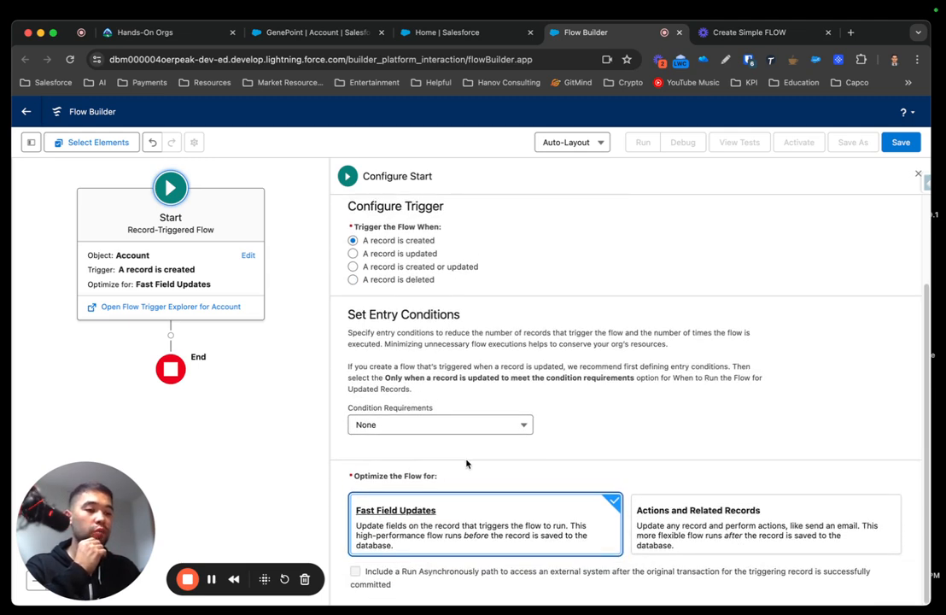
Step: Set the entry condition requirements to All Conditions Are Met (AND)
click(369, 426)
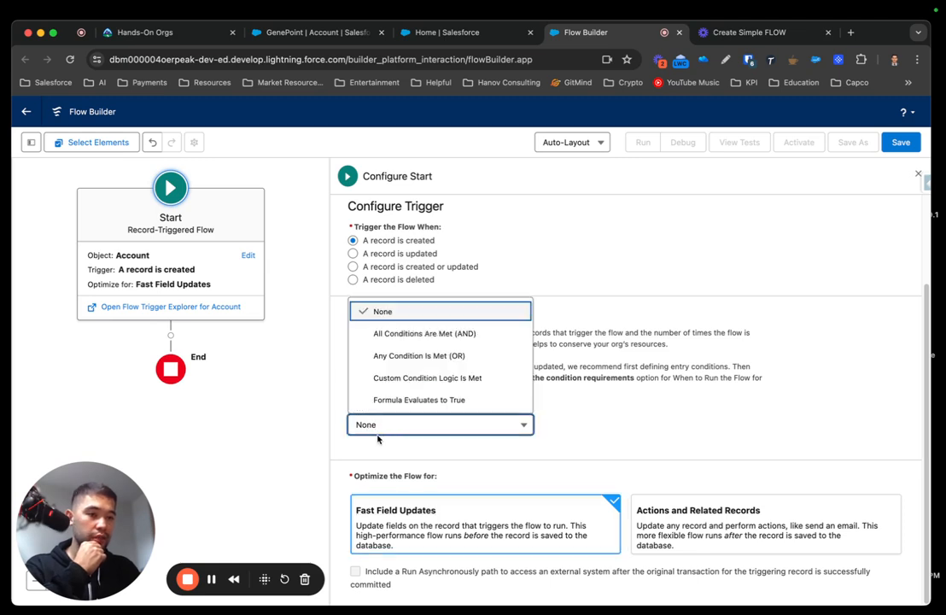
click(416, 336)
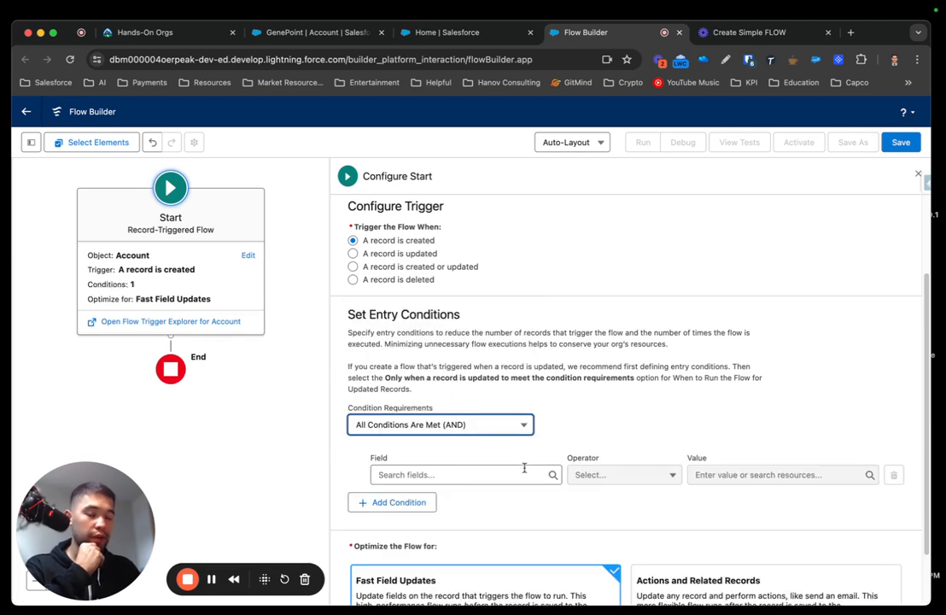
click(469, 477)
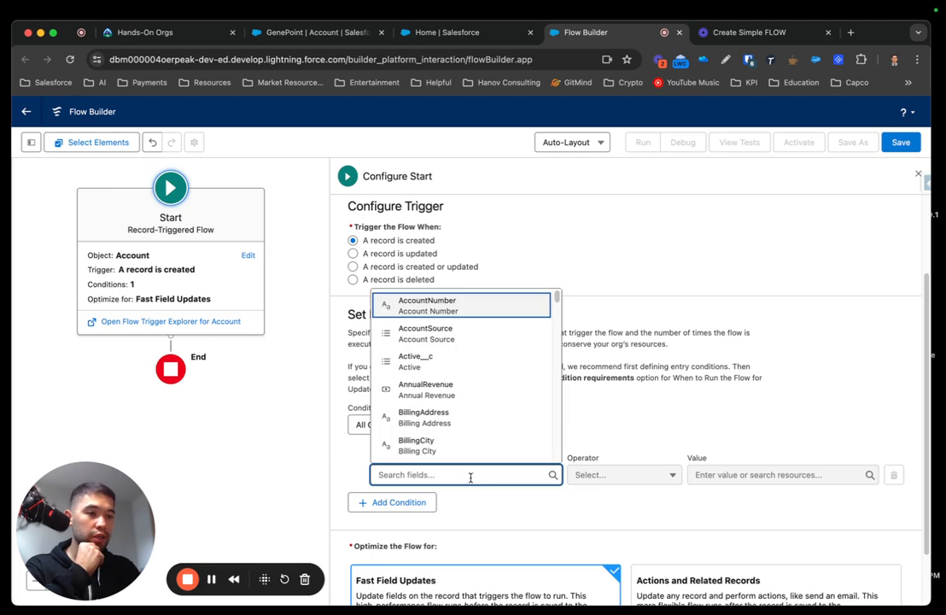
click(541, 505)
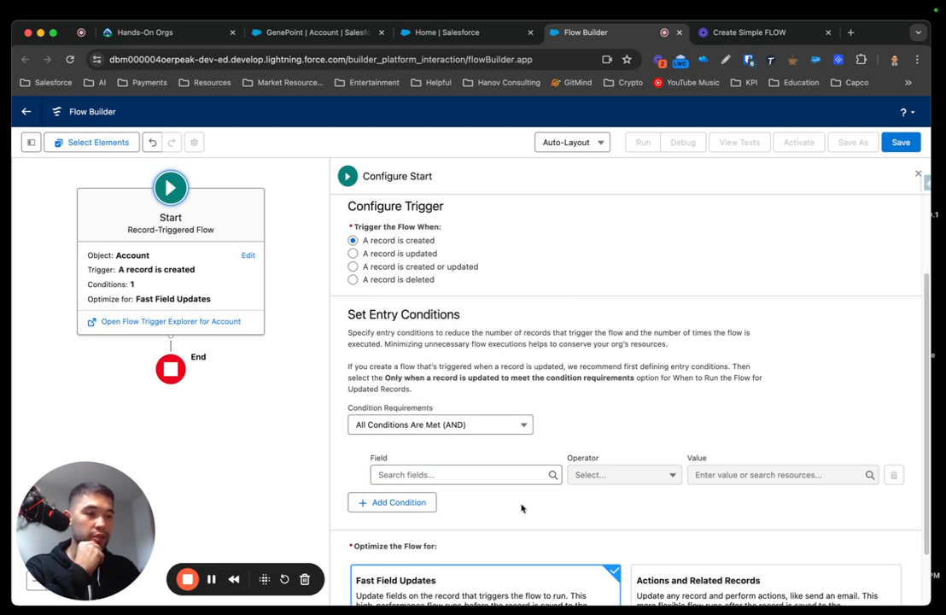
Step: Define the entry condition so that the Industry field Equals Biotechnology
click(467, 476)
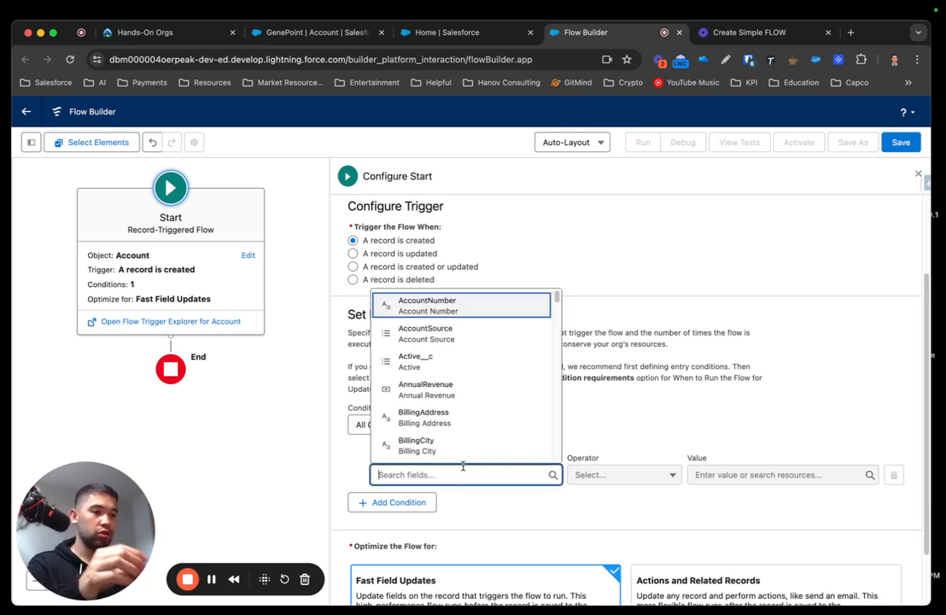
text(ind)
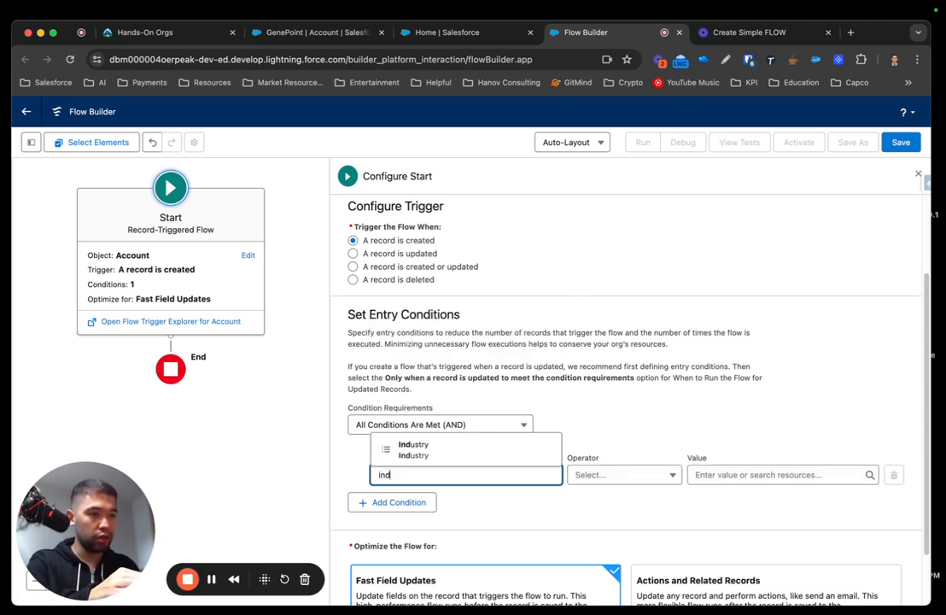
click(382, 447)
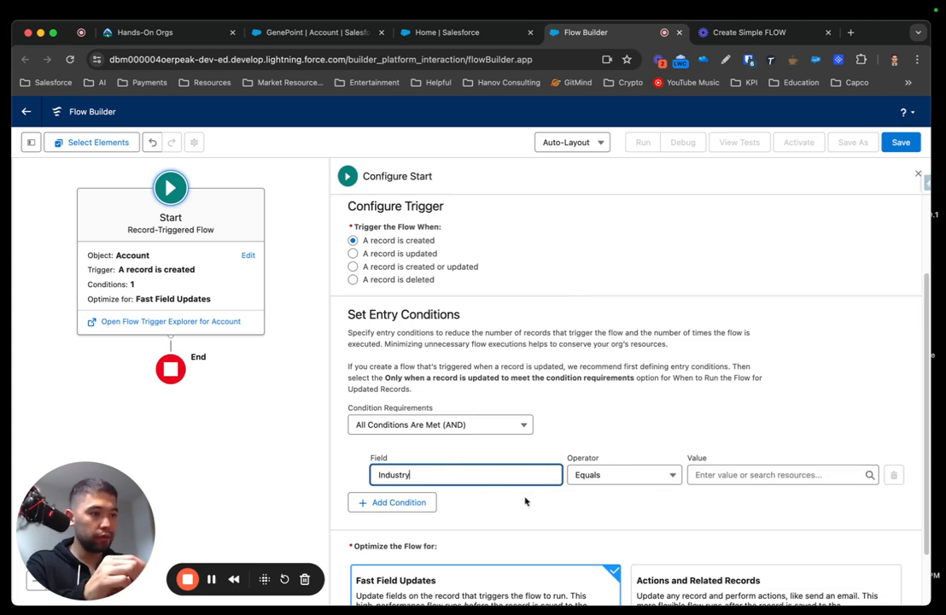
click(728, 477)
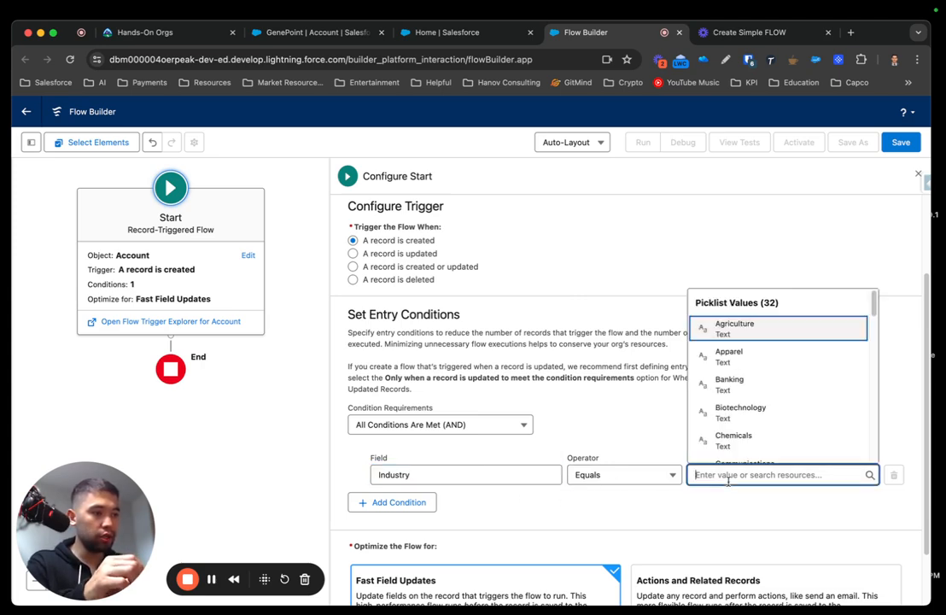
scroll(763, 416, up, 1)
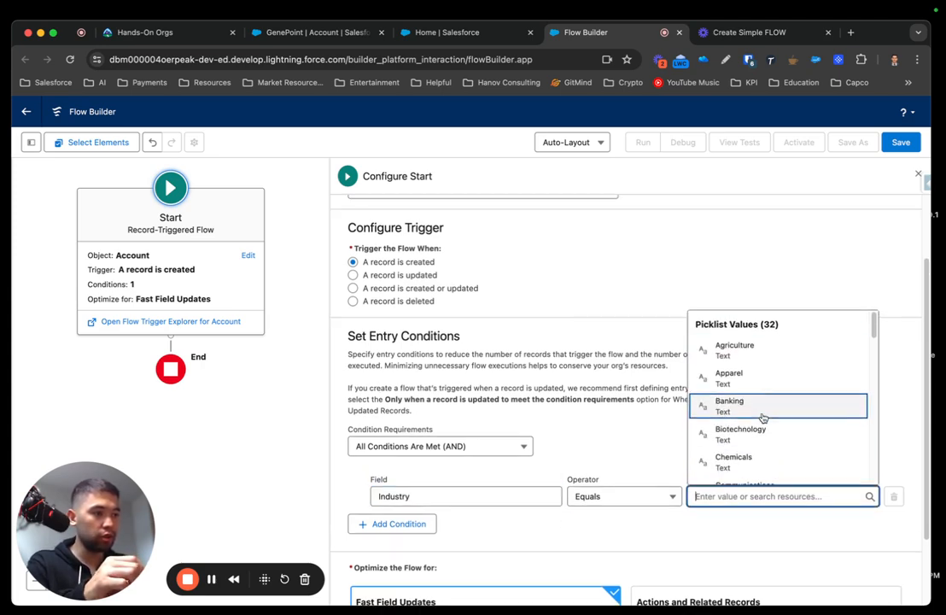
scroll(754, 389, down, 3)
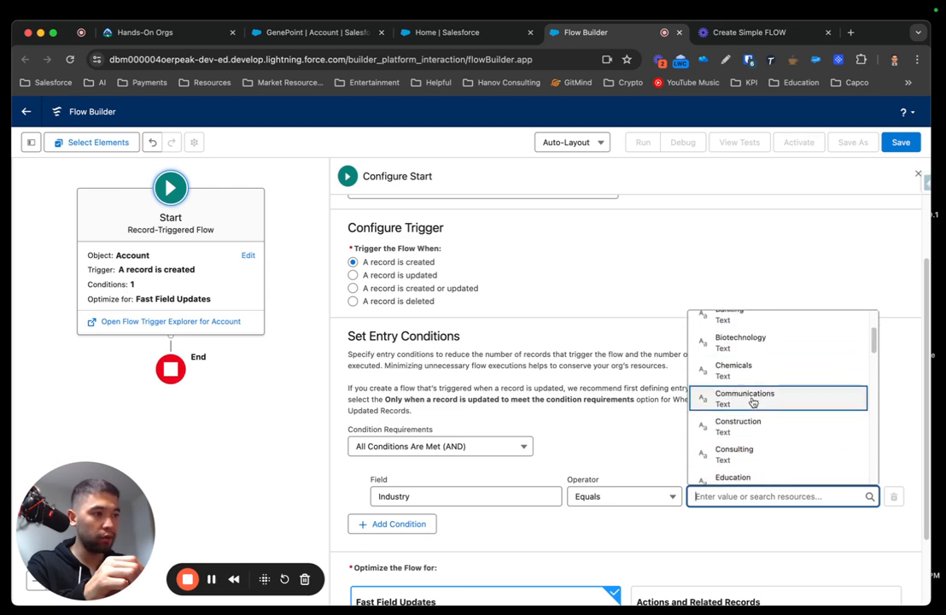
scroll(754, 403, up, 2)
scroll(758, 410, down, 5)
scroll(758, 412, up, 5)
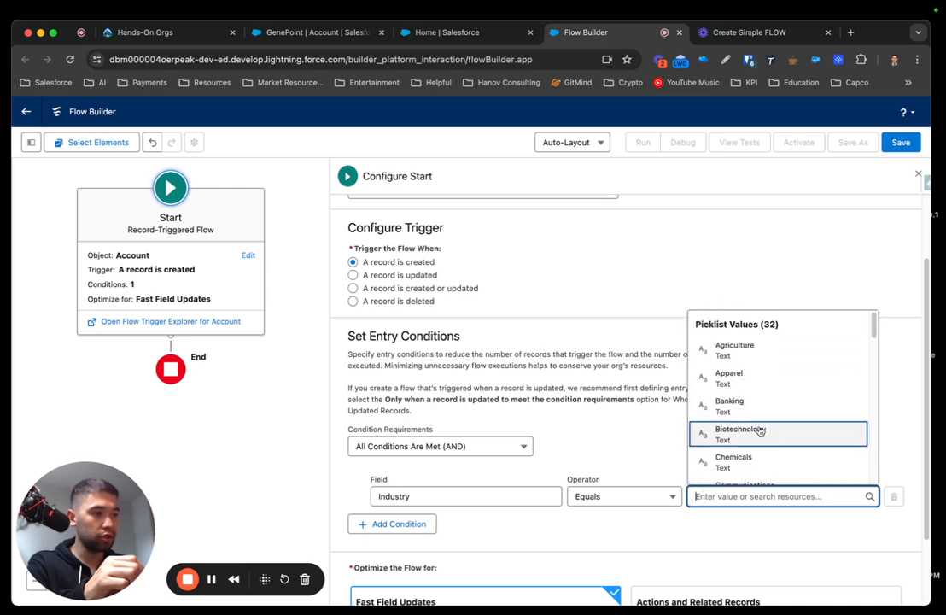
click(754, 436)
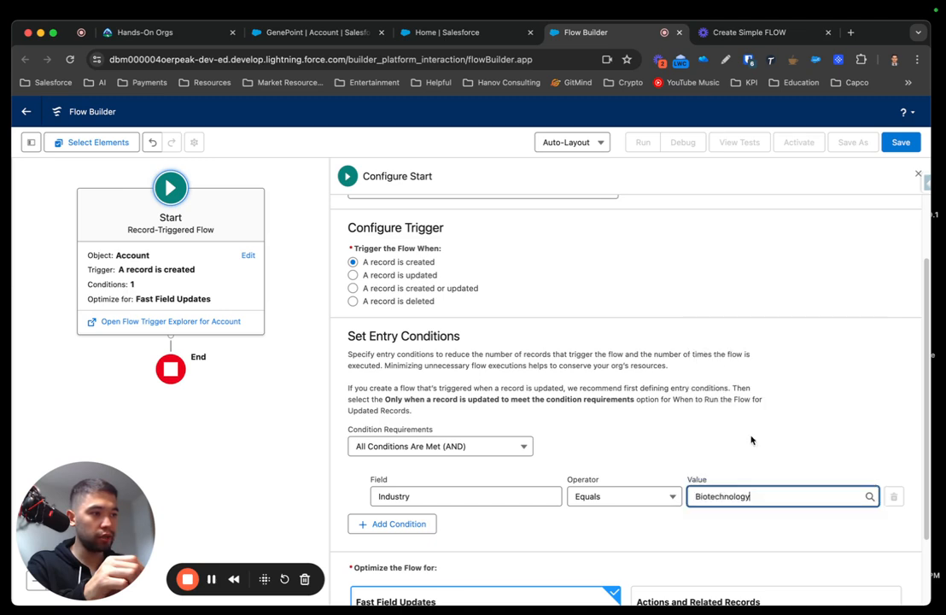
Step: Save the flow with the label "Account - Biotechnology Flow", leaving the description empty
scroll(647, 464, down, 3)
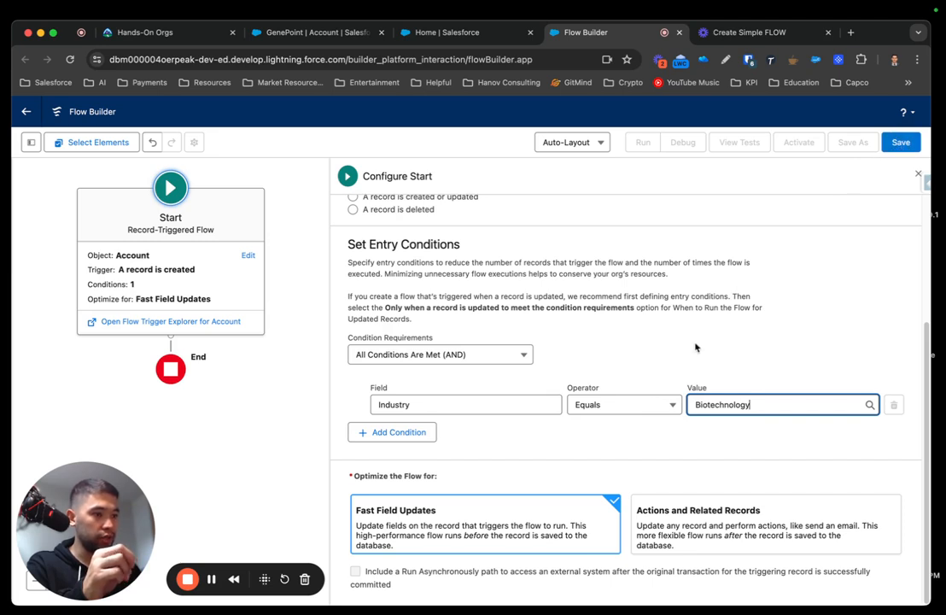
scroll(679, 407, up, 1)
scroll(677, 410, down, 1)
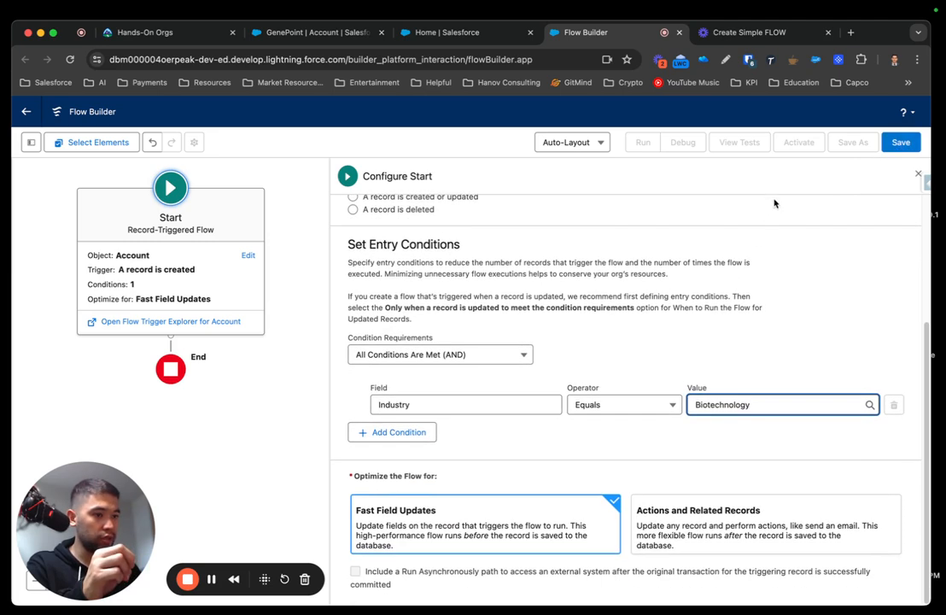
click(900, 143)
click(355, 307)
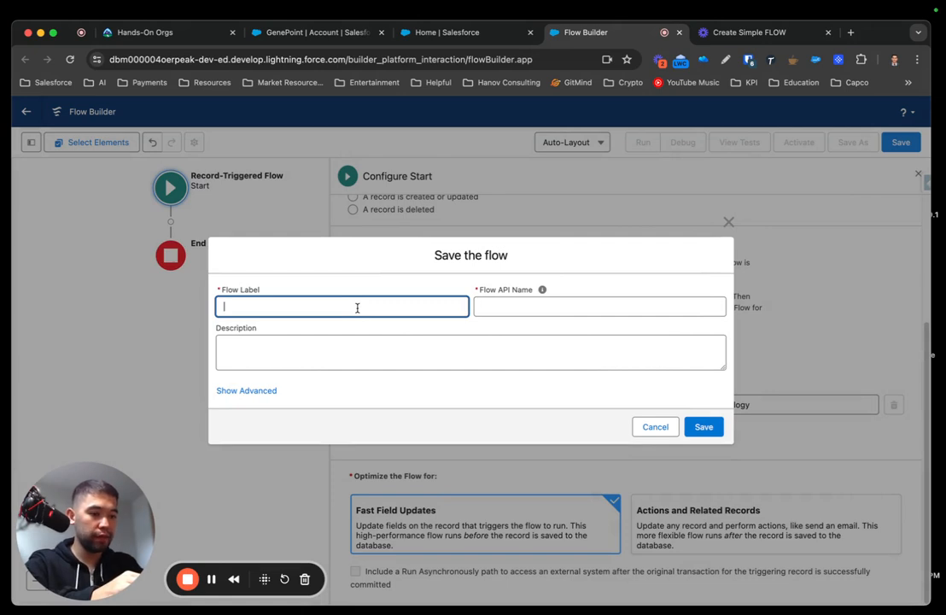
text(Account)
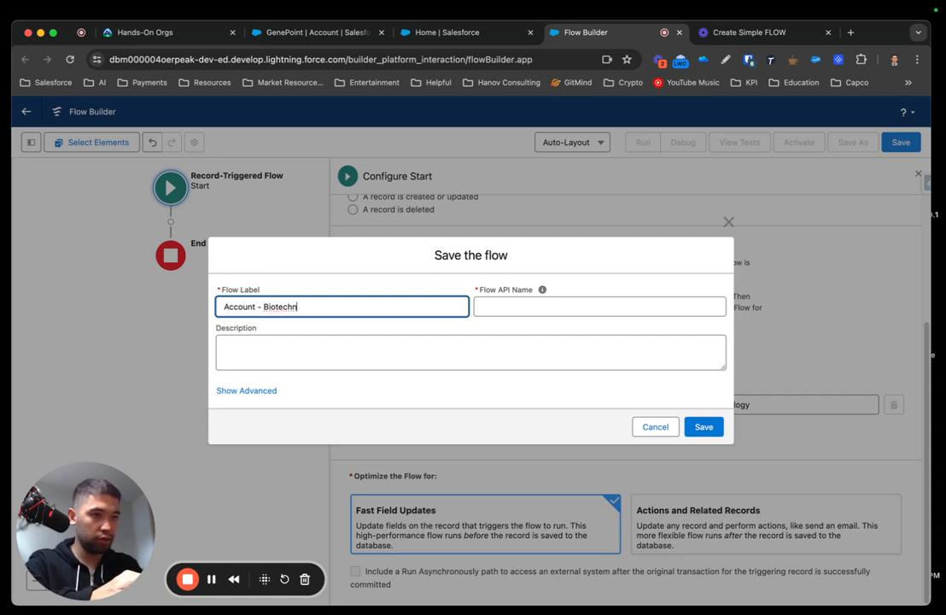
text(- Biotechnologu)
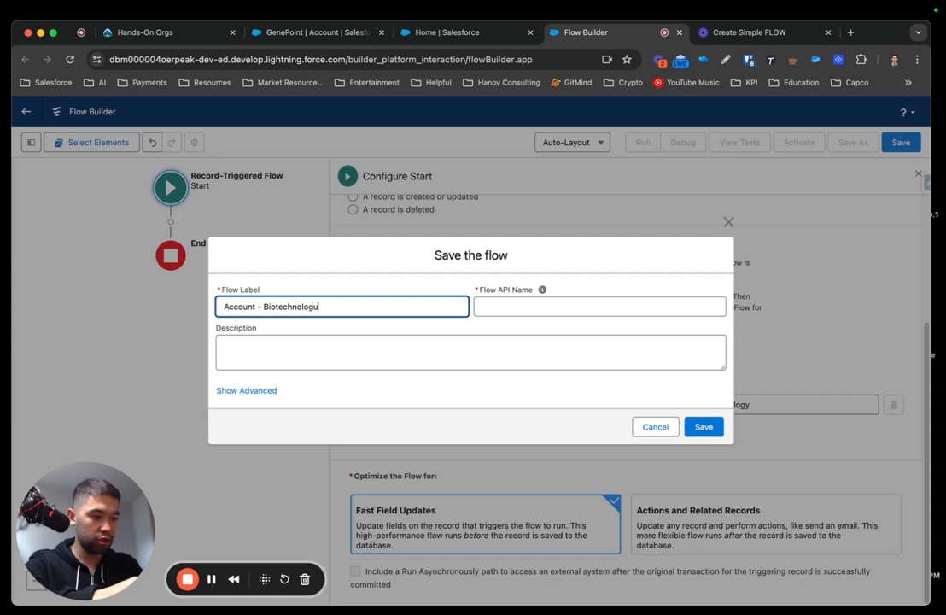
text( Flow)
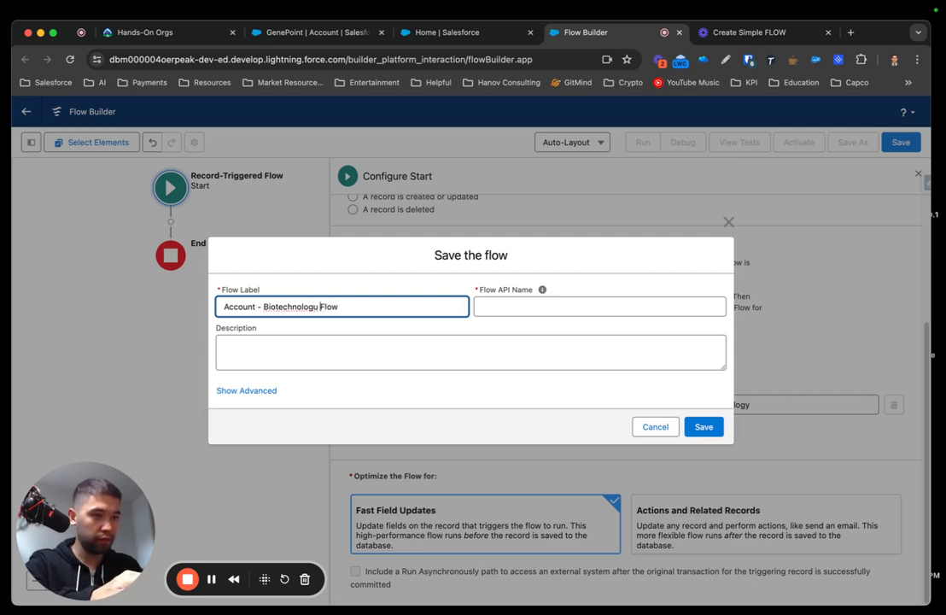
key(BackSpace)
text(y)
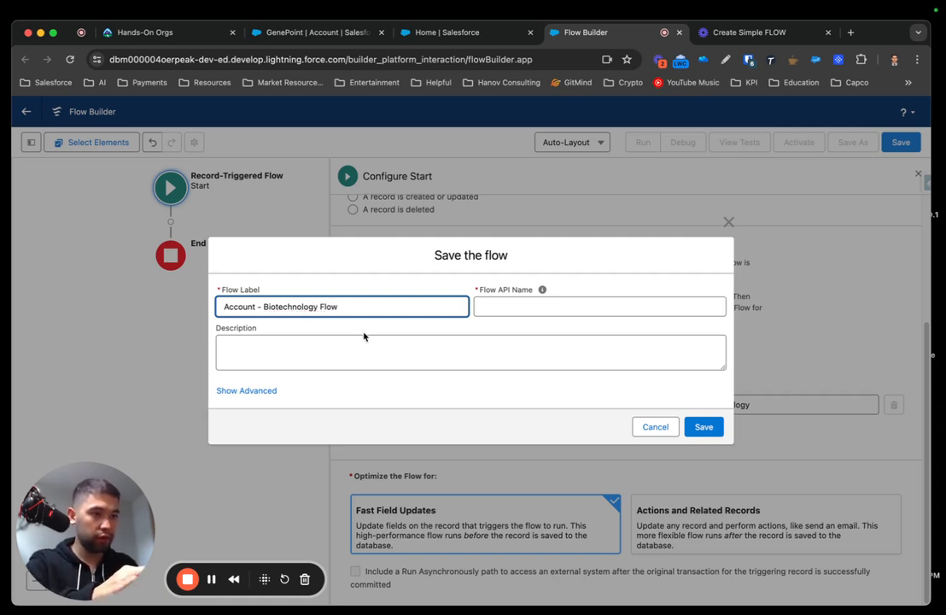
click(364, 350)
click(703, 427)
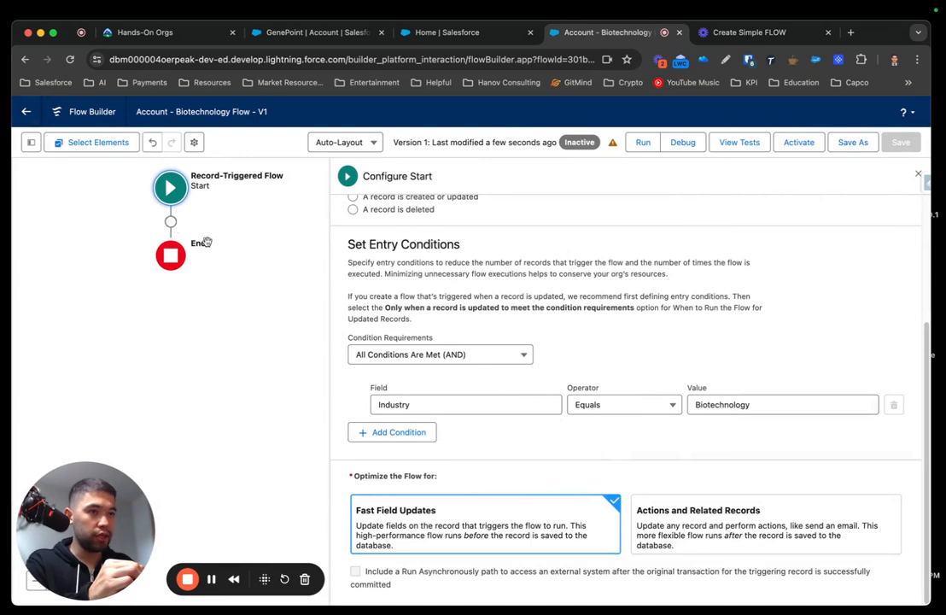
Step: Add an Assignment element between Start and End with the label "Assign Rating to Hot", leaving the description empty
drag(270, 291, 254, 341)
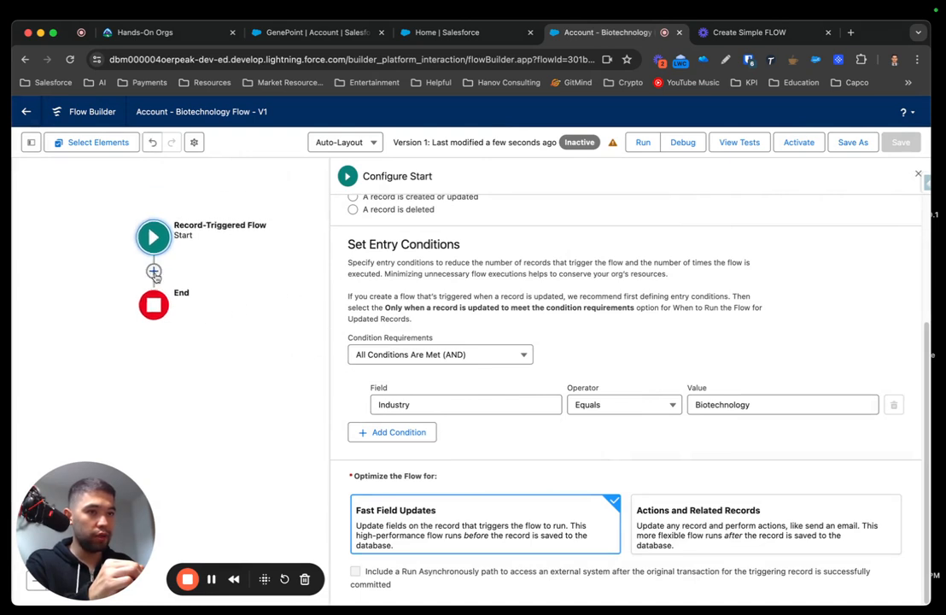
mouse_move(257, 410)
mouse_down()
mouse_move(236, 359)
mouse_move(247, 411)
mouse_up()
click(212, 580)
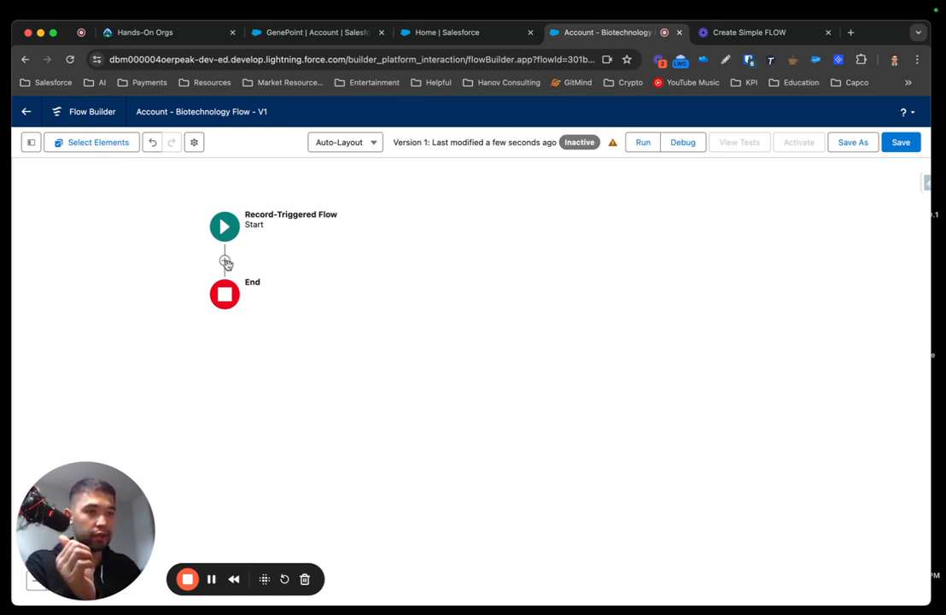
drag(372, 273, 467, 338)
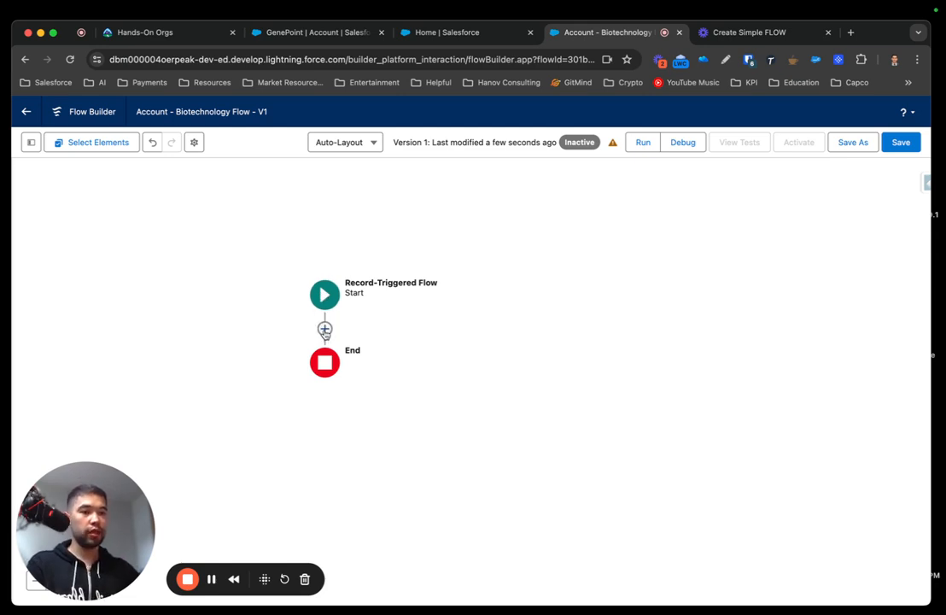
click(325, 329)
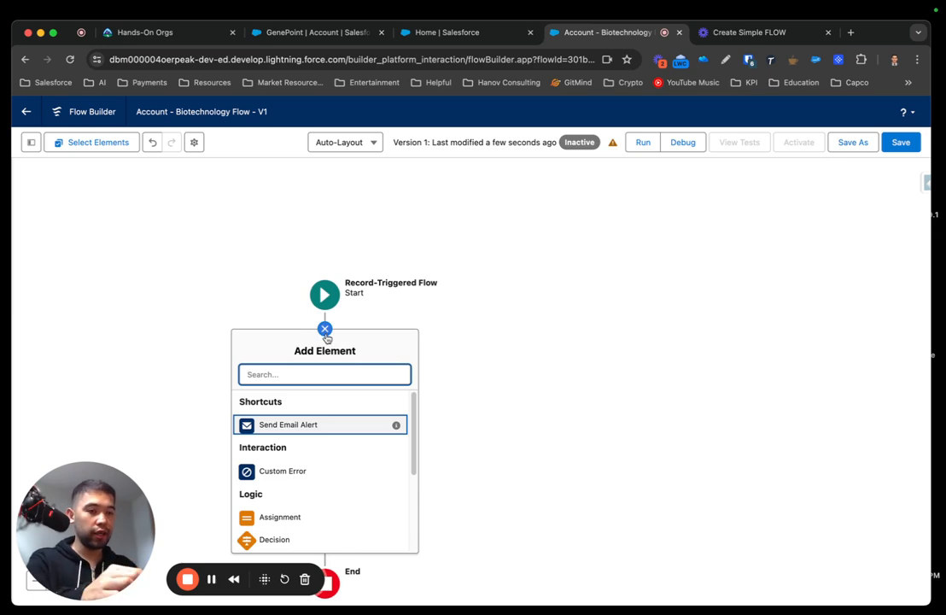
click(261, 518)
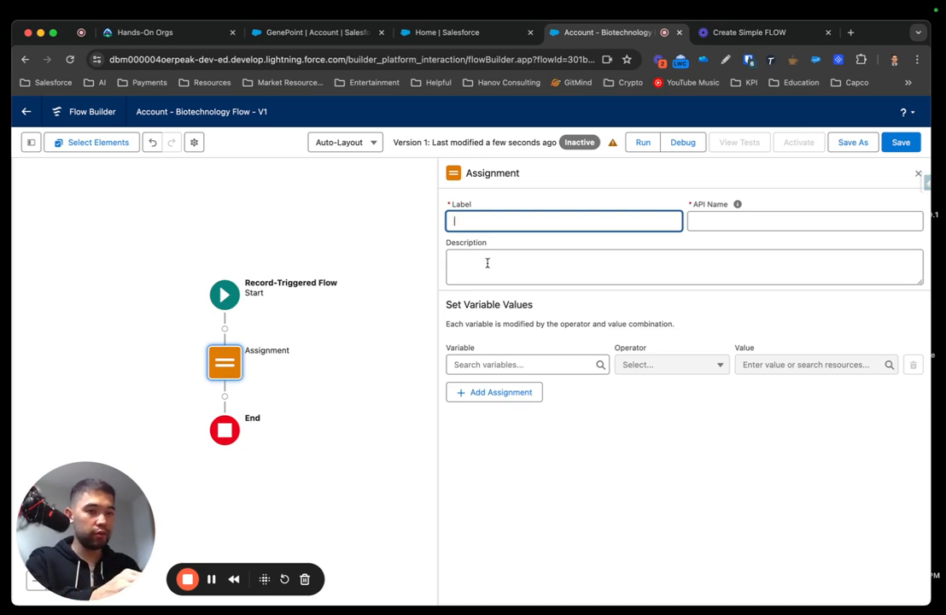
text(Assign Rating to Hot)
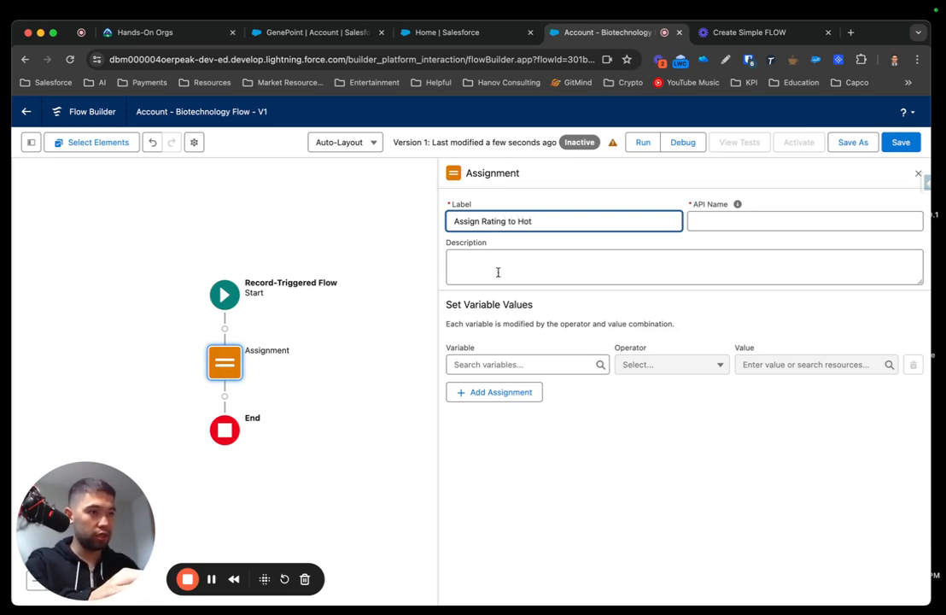
click(498, 271)
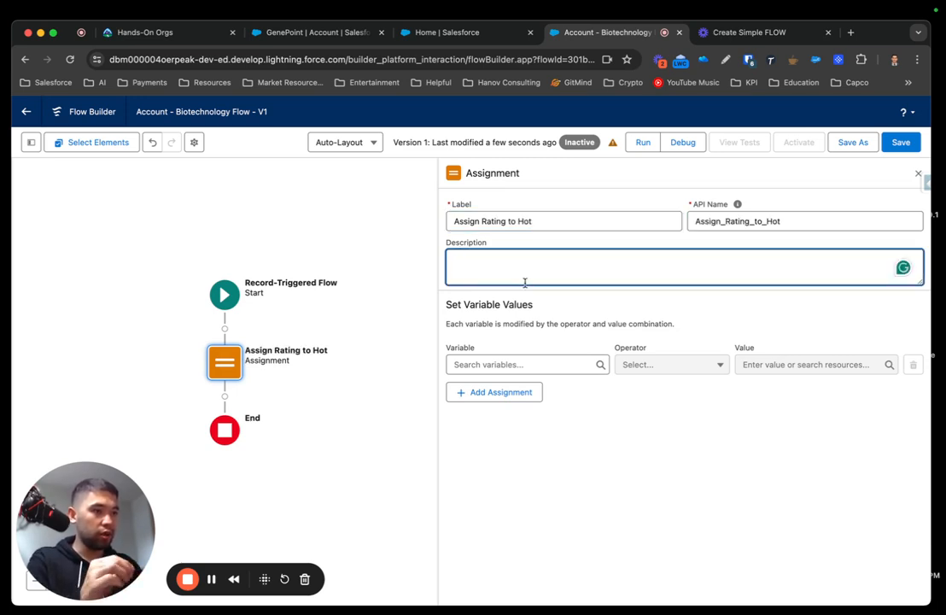
Step: Choose the $Record (Account) global variable as the source for the assignment's variable
click(516, 363)
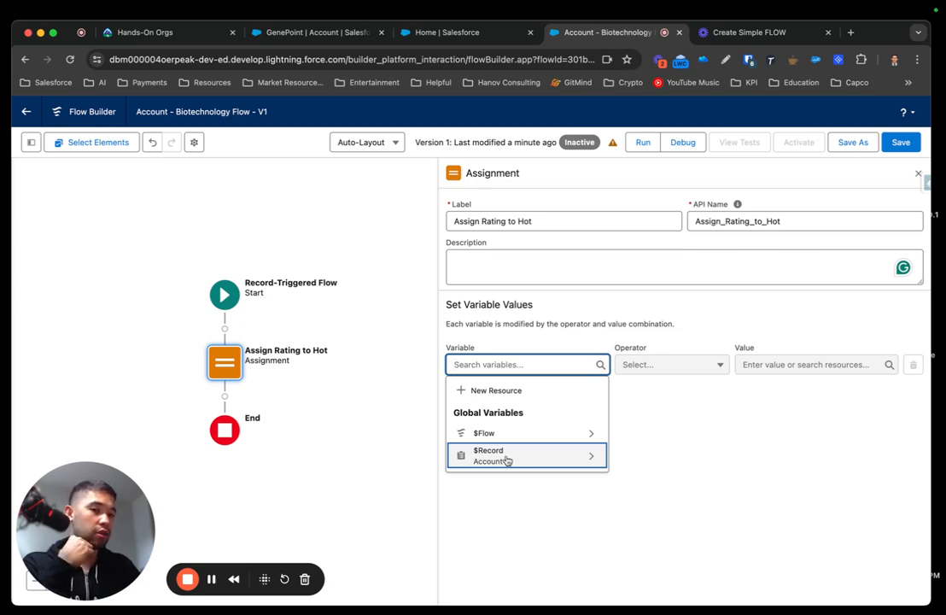
click(554, 464)
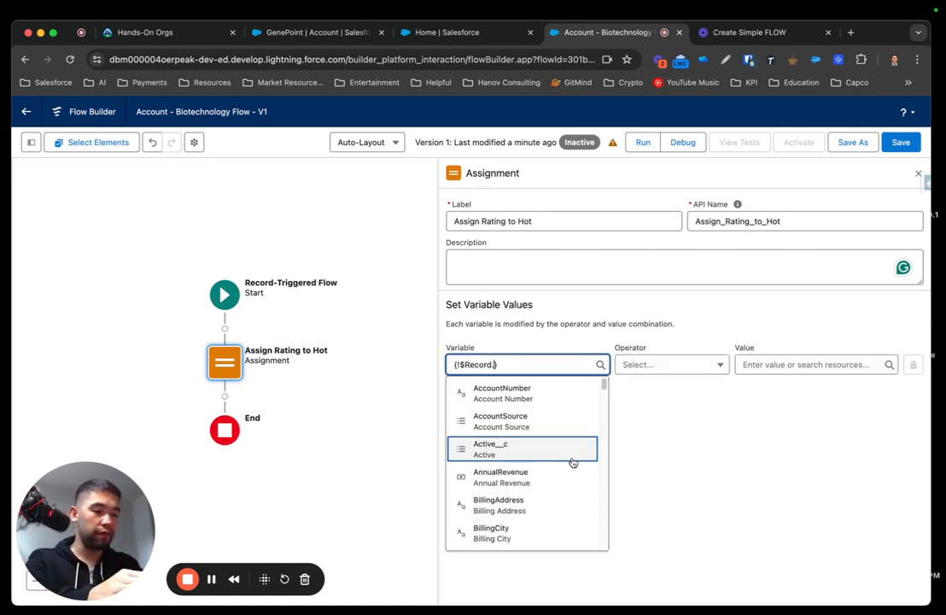
scroll(573, 462, down, 2)
text(ind)
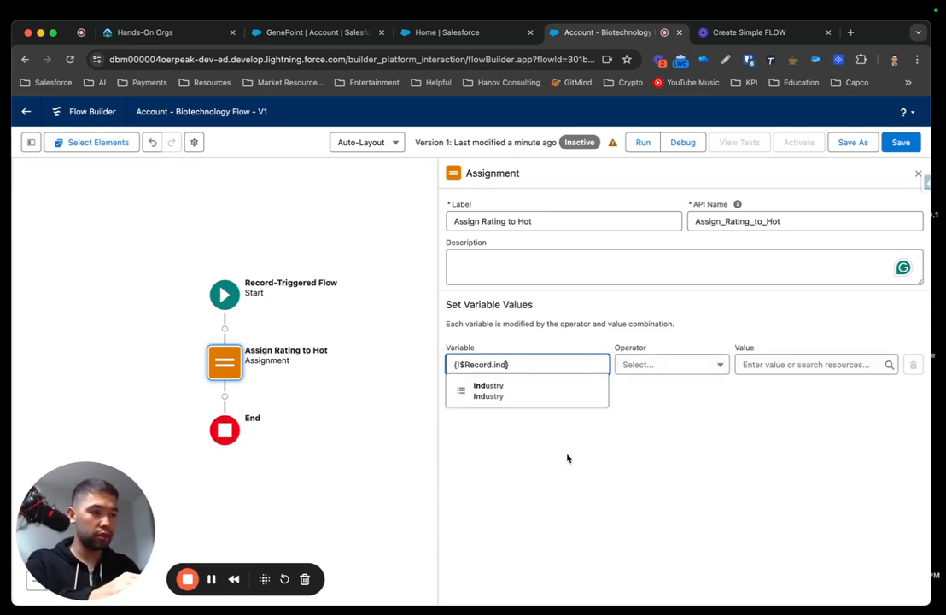
key(BackSpace)
key(BackSpace)
key(BackSpace)
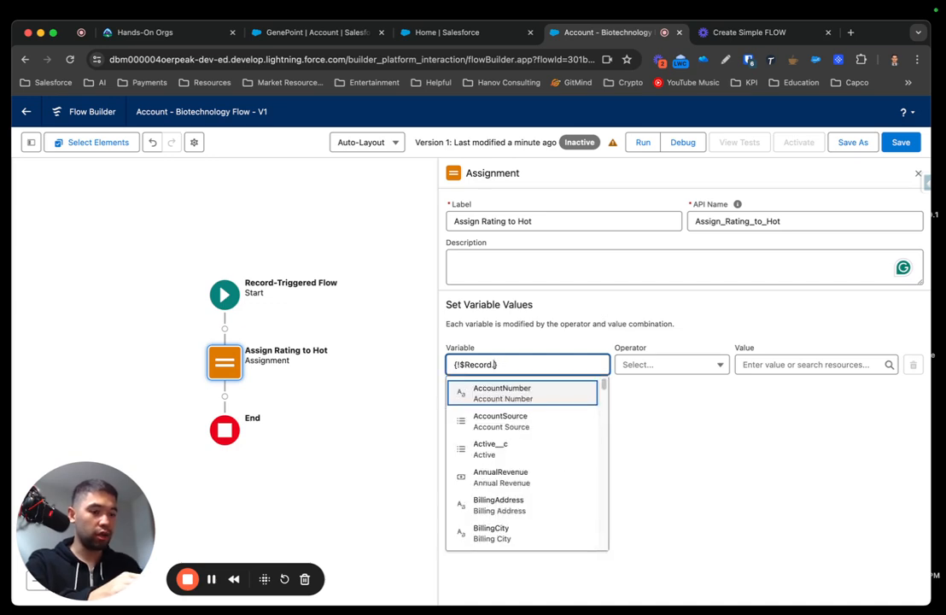
Step: Set up the assignment so that the record's Rating field Equals the picklist value Hot
text(rat)
click(530, 418)
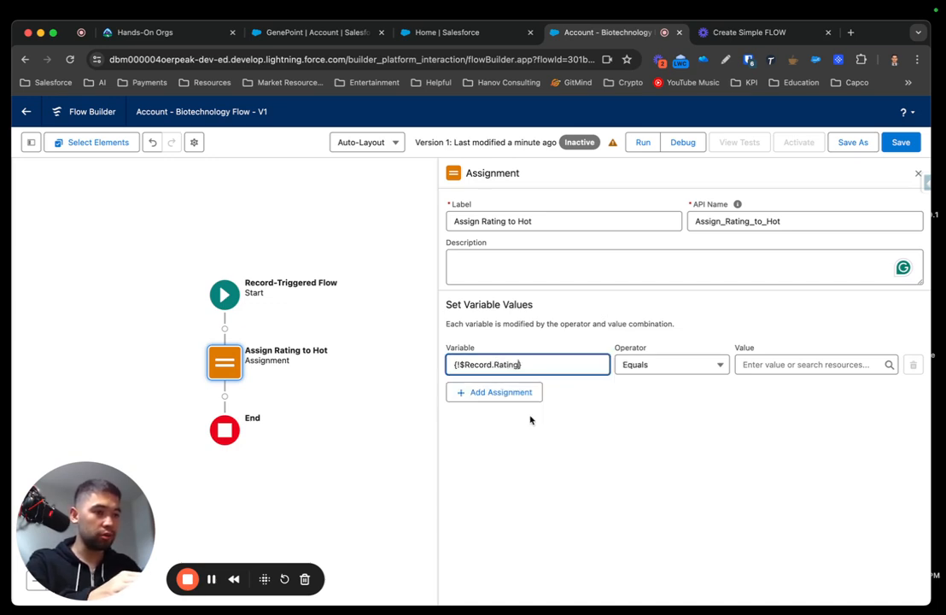
click(653, 367)
click(646, 390)
click(756, 365)
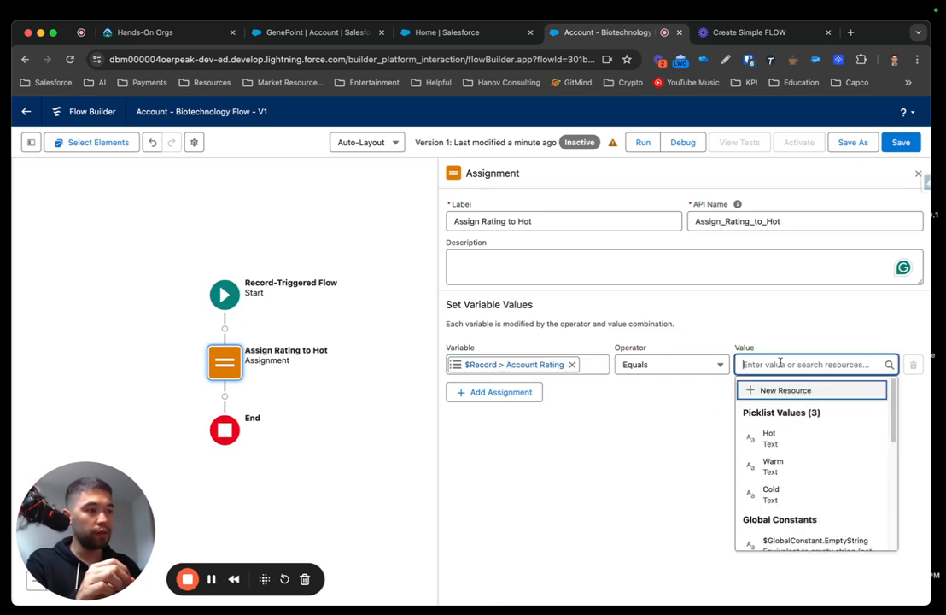
click(779, 441)
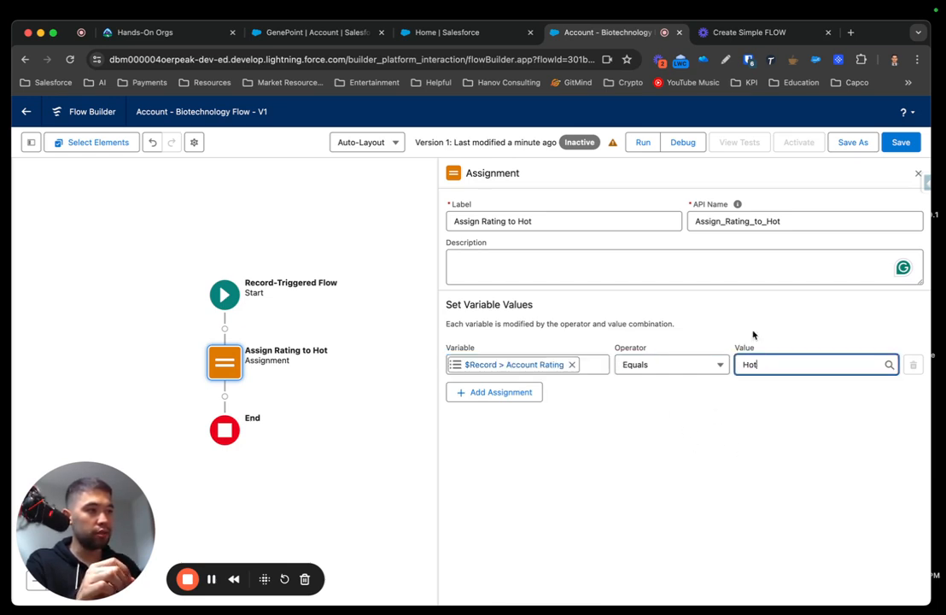
Step: Save the flow, close the Assignment settings and activate the flow
click(903, 145)
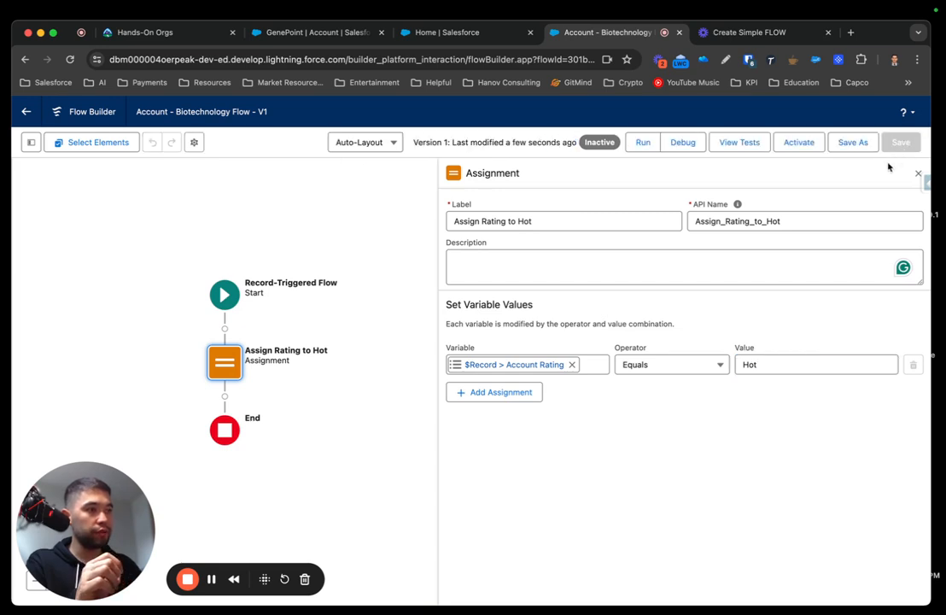
click(918, 173)
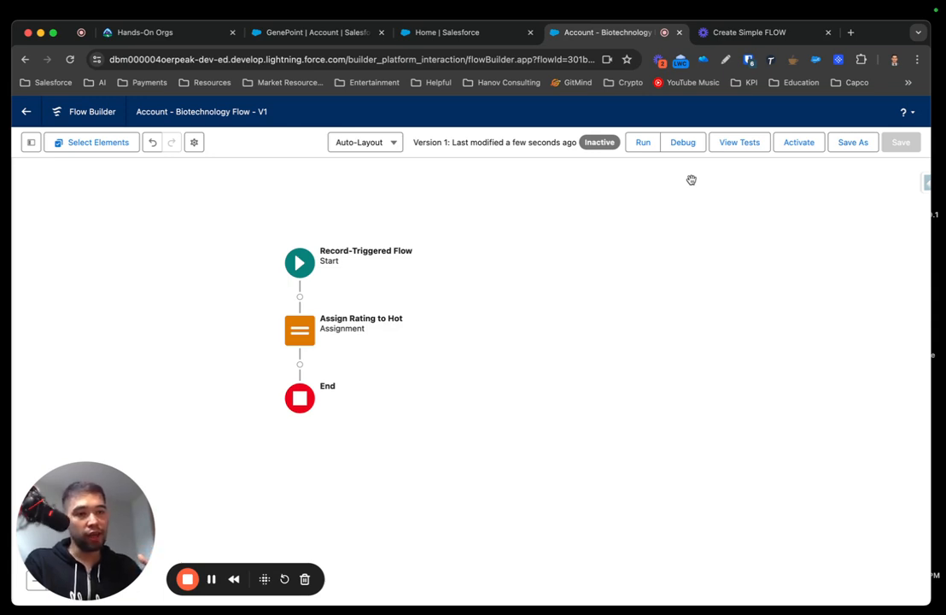
click(799, 142)
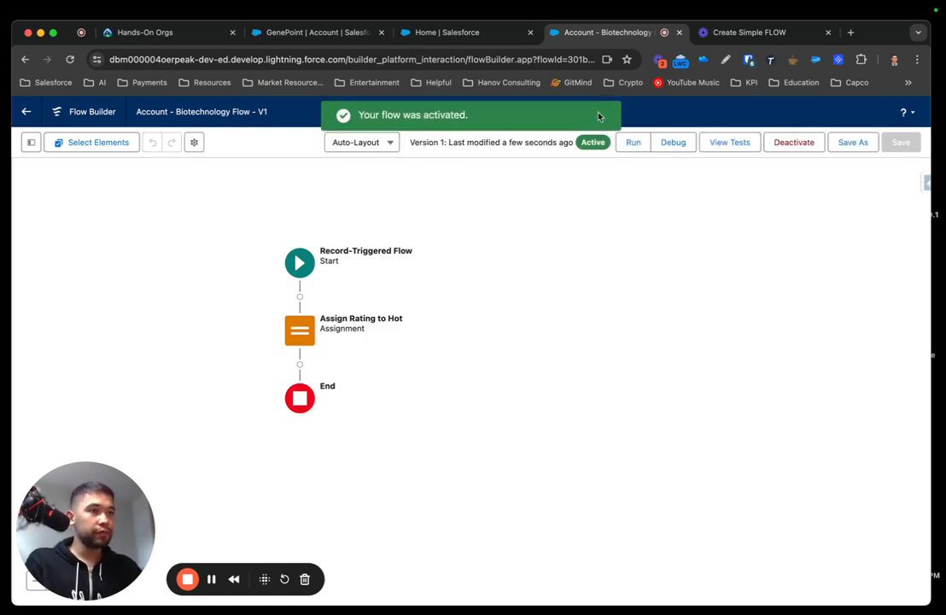
Step: Return to the Sales app and start a new account with the name "Test Account"
click(473, 33)
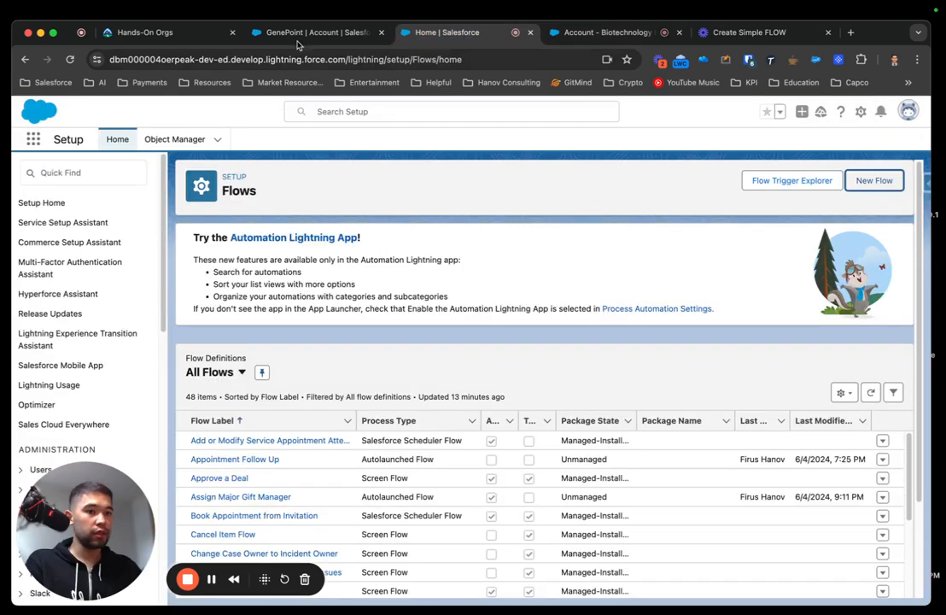
click(308, 32)
click(398, 139)
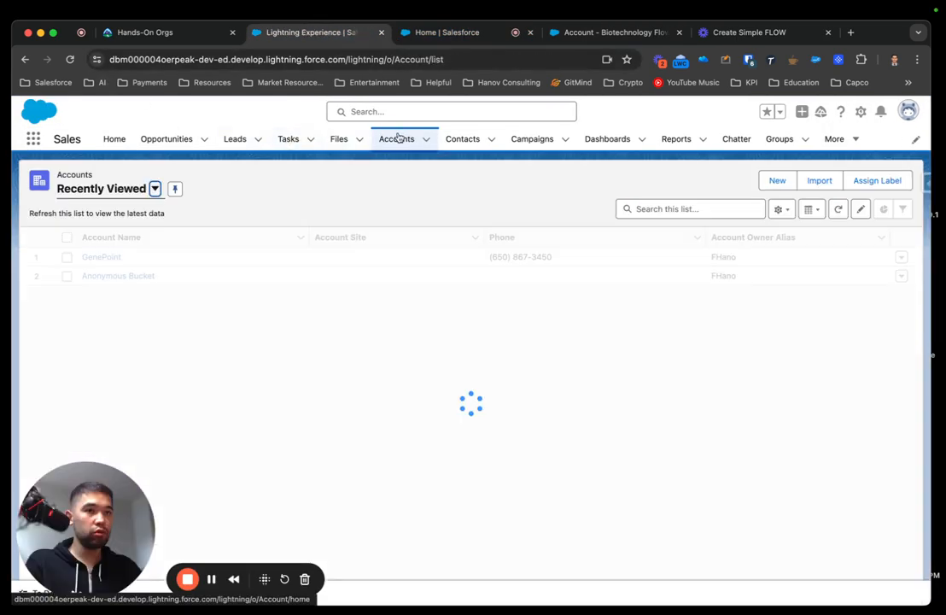
click(775, 182)
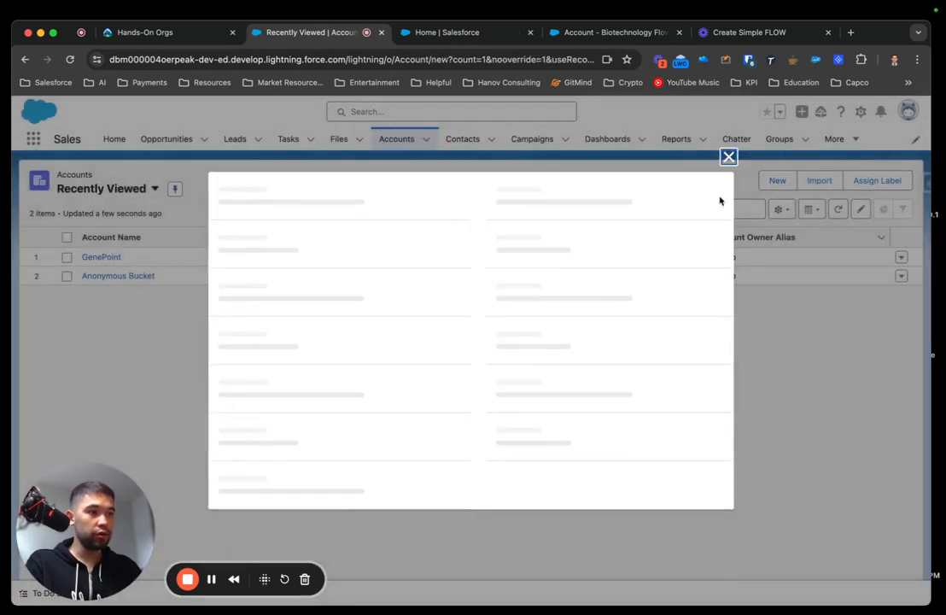
click(312, 281)
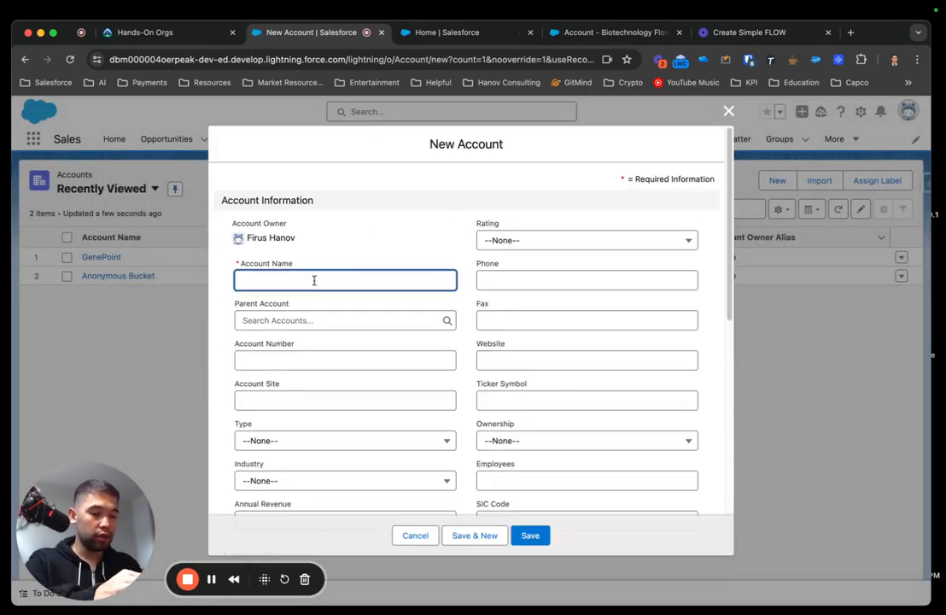
text(Test Acc)
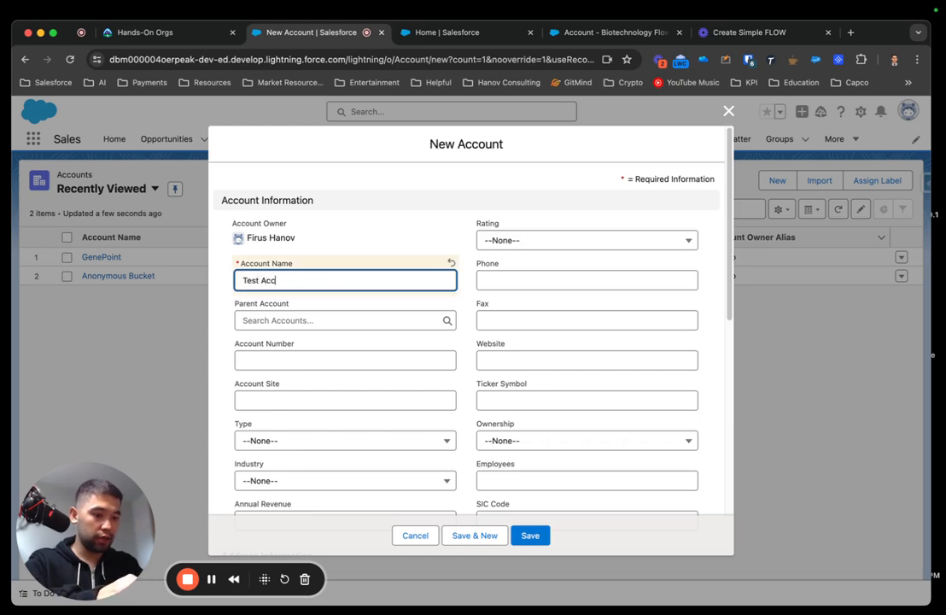
text(ount)
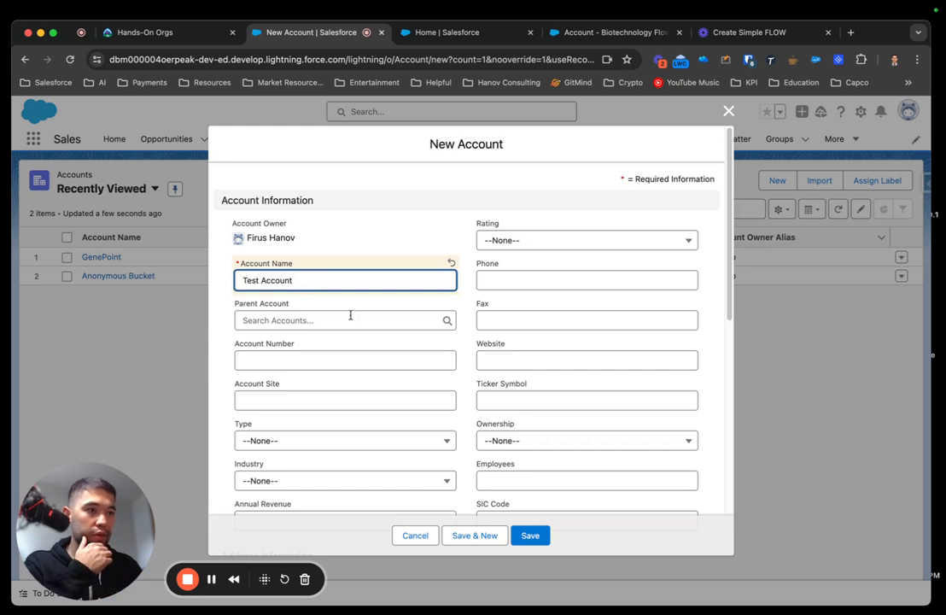
Step: Set the new account's Industry to Biotechnology without choosing a Rating, save it, and check the Rating field in its details
scroll(376, 359, down, 3)
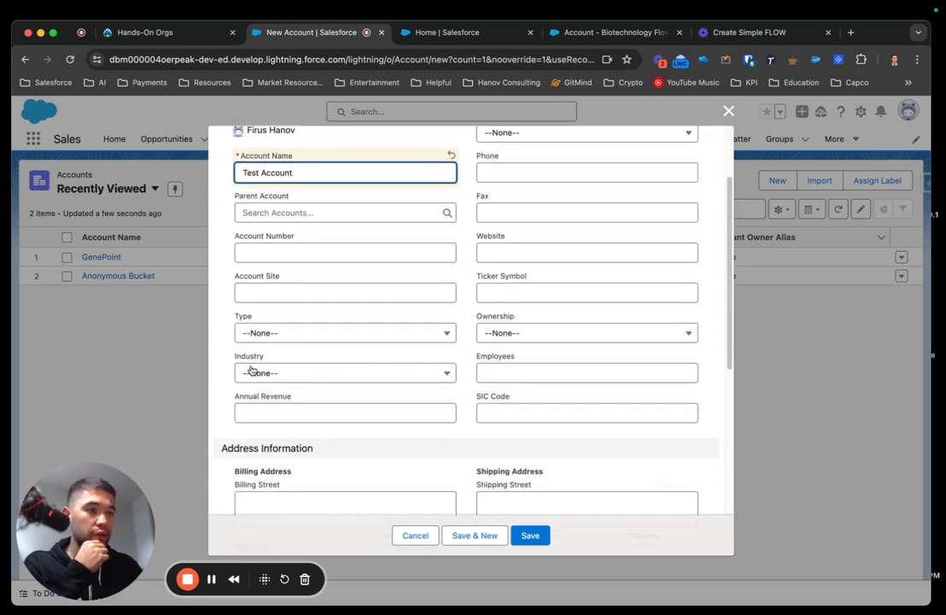
click(307, 380)
click(300, 488)
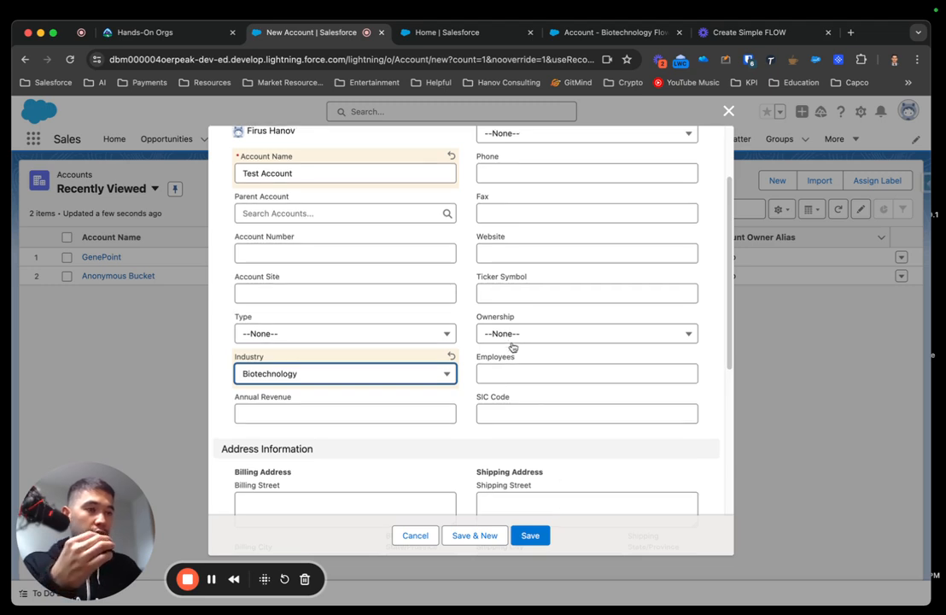
scroll(524, 366, up, 1)
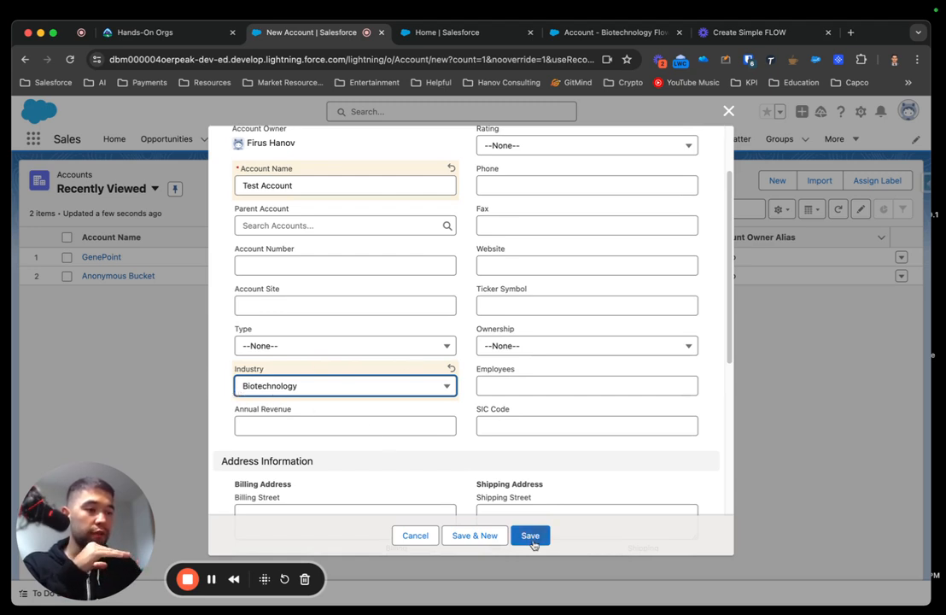
scroll(517, 481, up, 3)
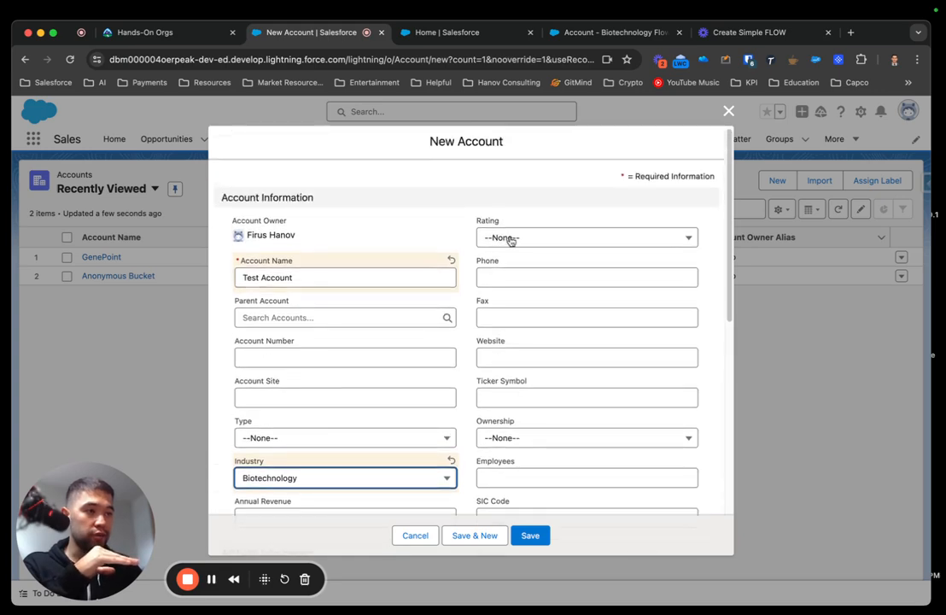
click(541, 536)
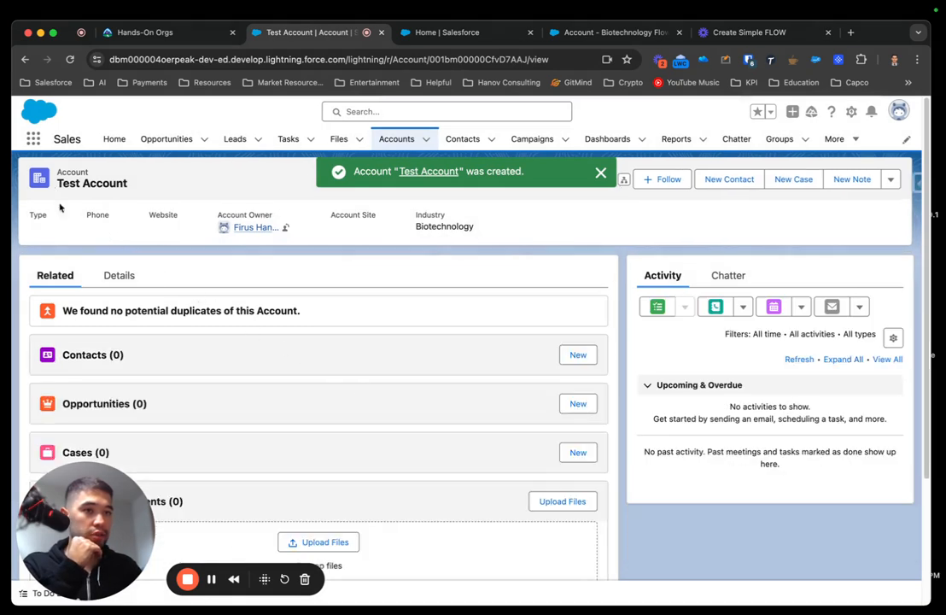
click(113, 279)
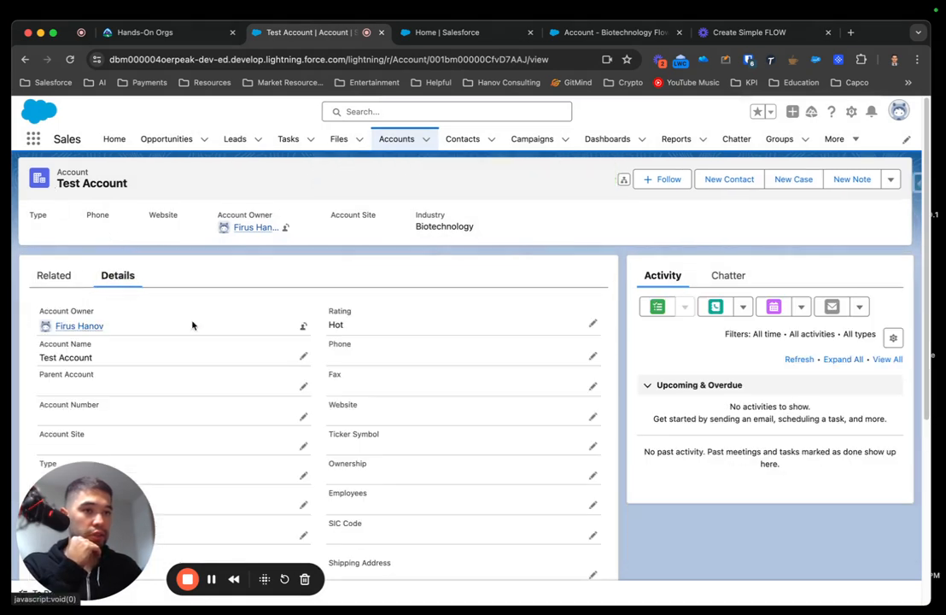
double_click(331, 305)
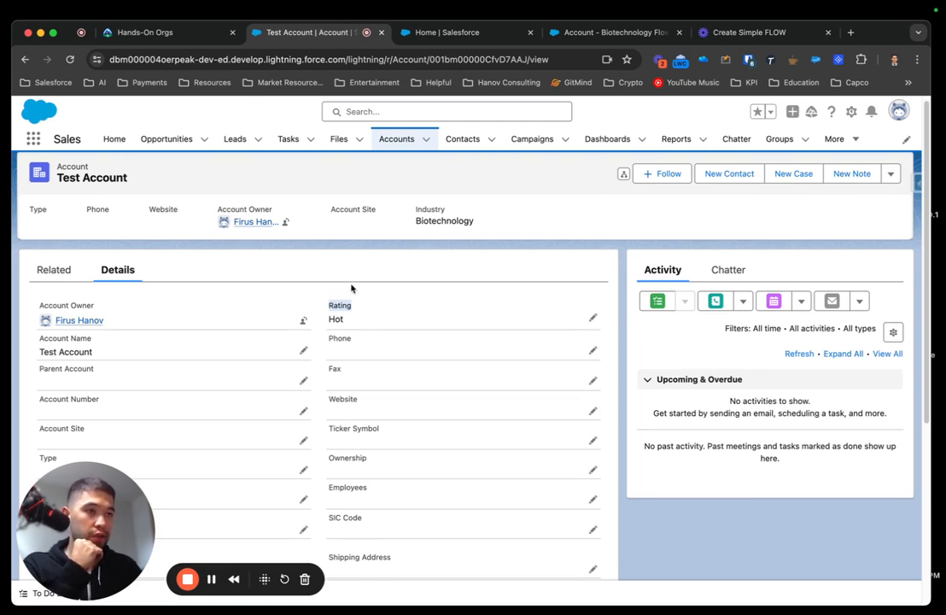
Step: Create and save a second account named "Account Test 2" with the Industry set to Agriculture
click(397, 139)
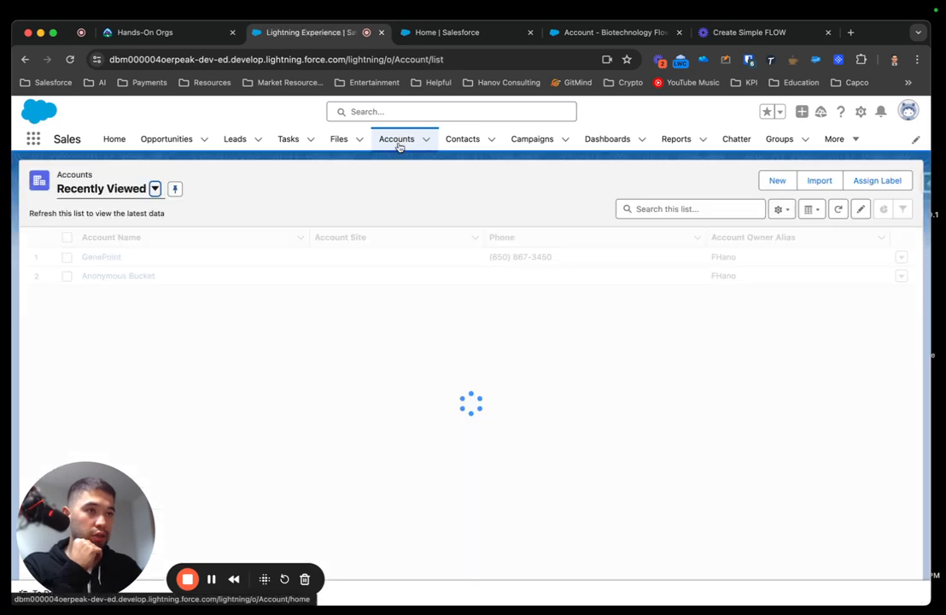
click(776, 183)
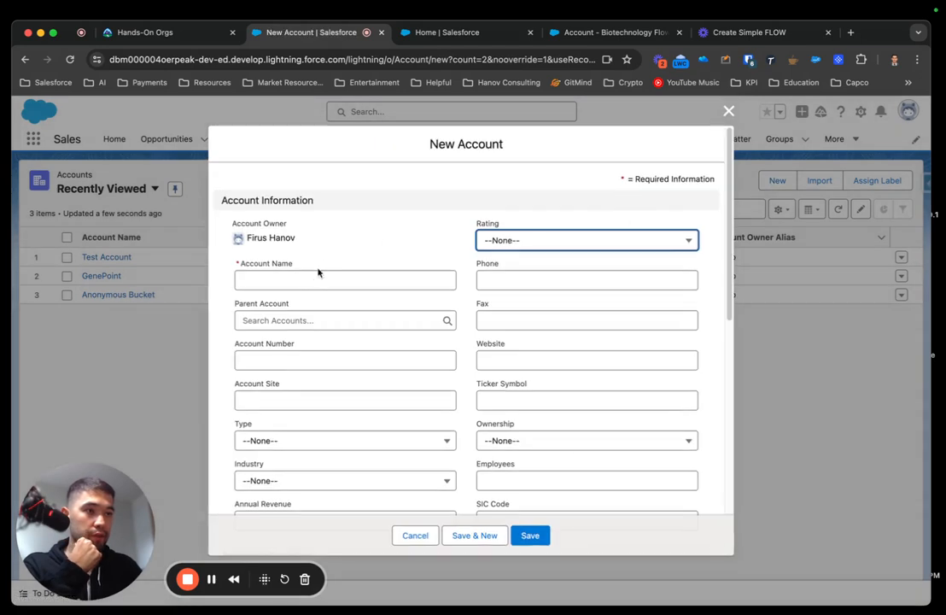
click(316, 280)
text(Account Test 2)
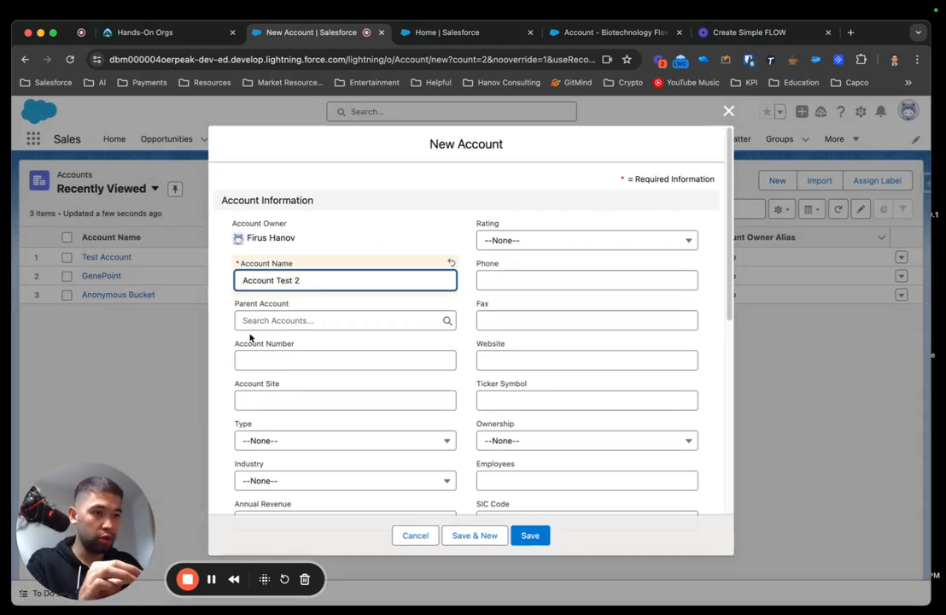
scroll(243, 359, down, 2)
click(240, 373)
click(314, 422)
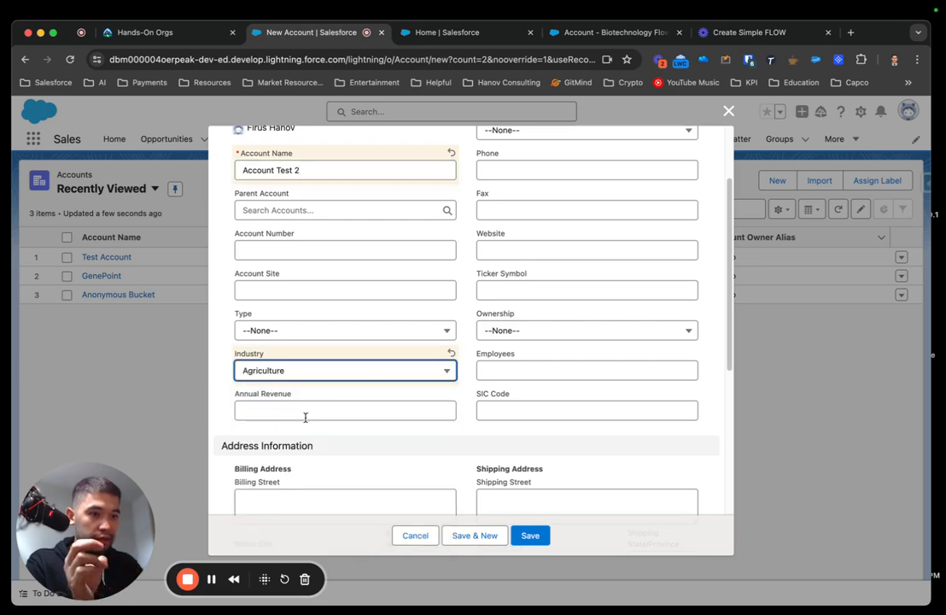
click(533, 535)
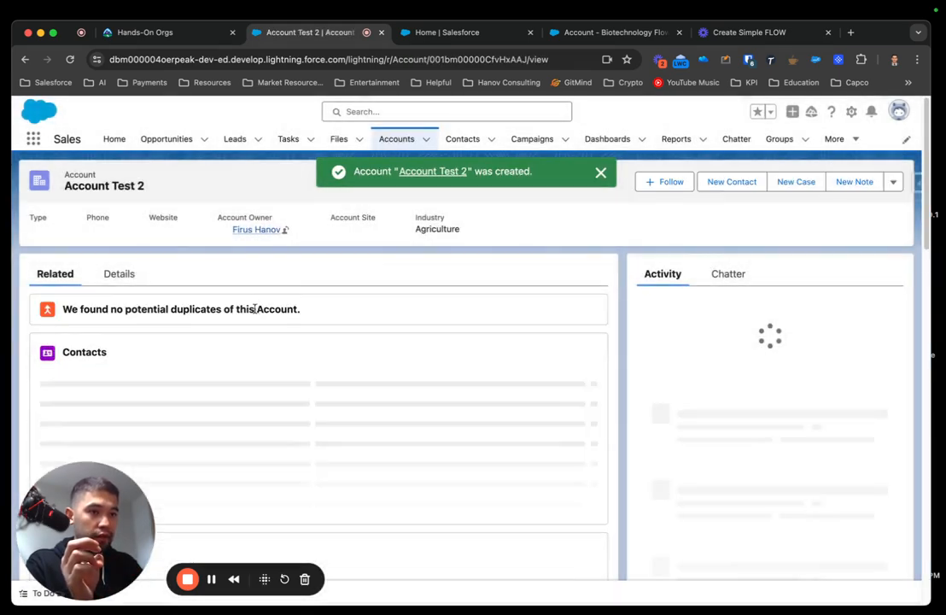
Step: Check the Rating field in the details of Account Test 2 and switch to the Create Simple FLOW page to review the requirement
click(120, 276)
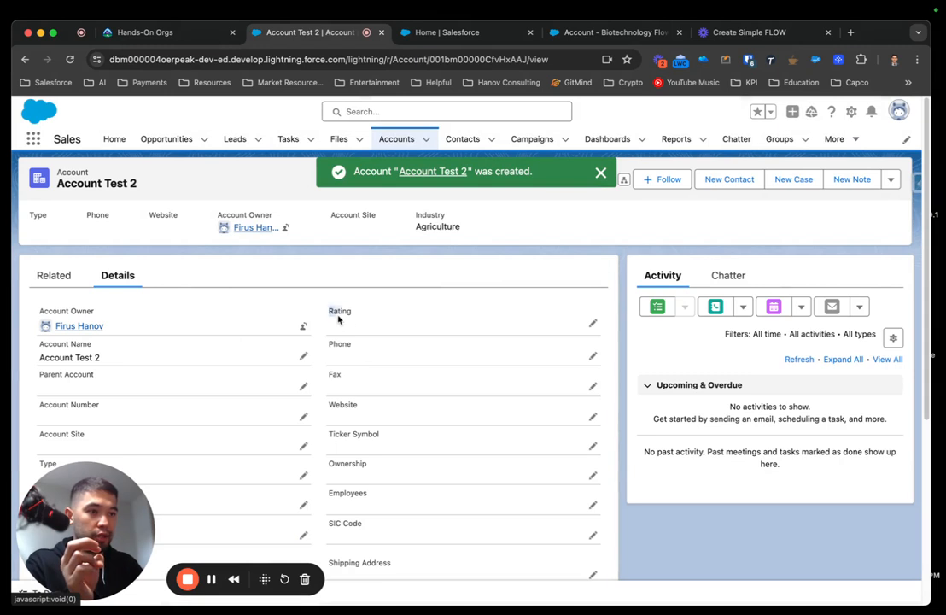
drag(339, 318, 365, 327)
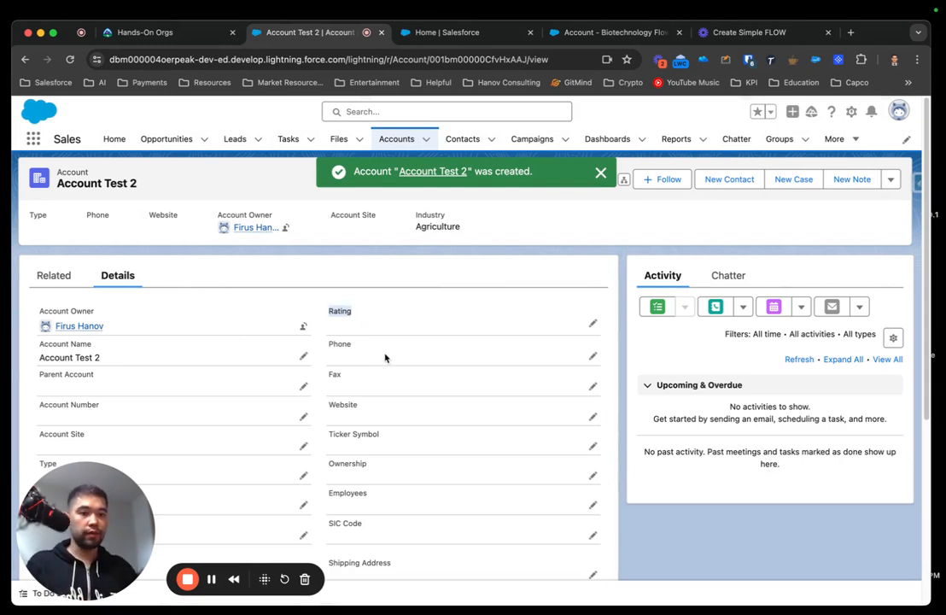
click(742, 34)
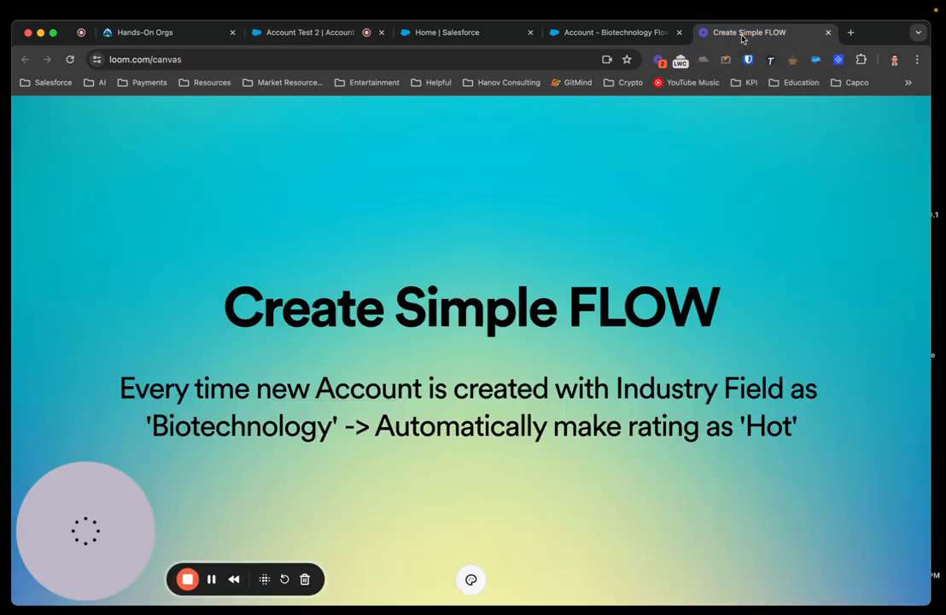